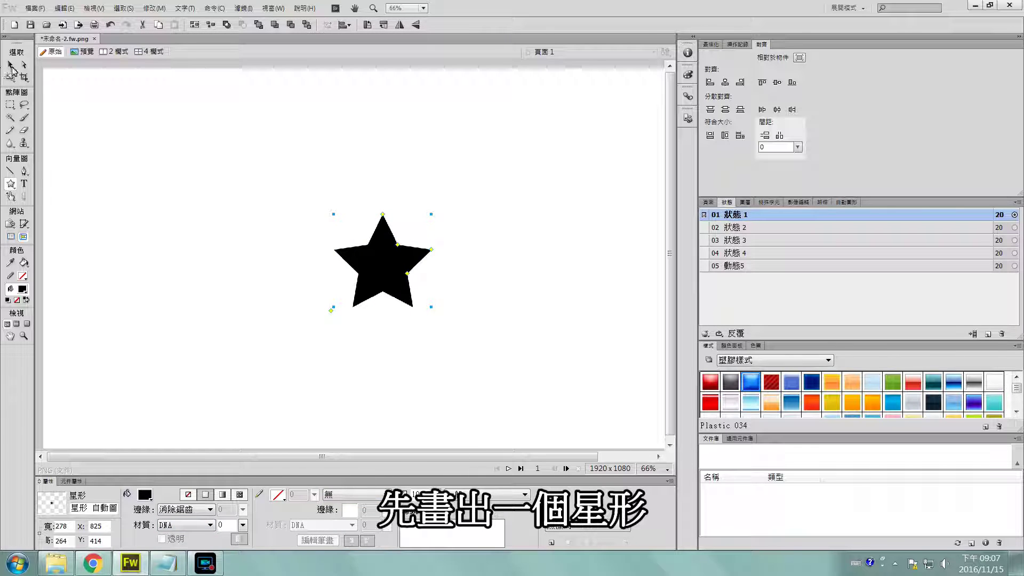
- Move the black star to about X 363, Y 409 on the canvas
{"action": "left_click_drag", "start_coordinate": [371, 269], "coordinate": [213, 267]}
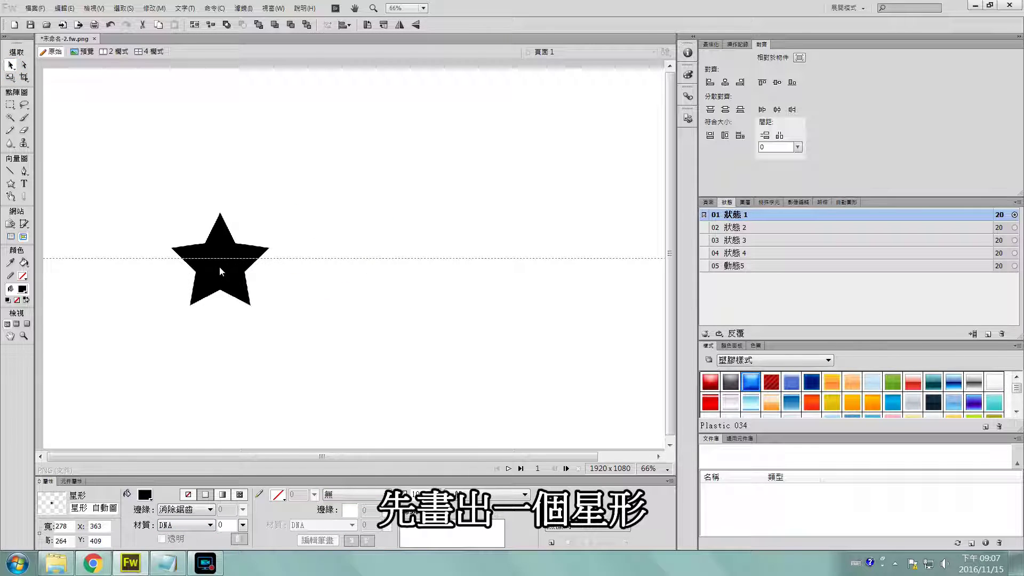
{"action": "left_click", "coordinate": [11, 185]}
{"action": "left_click", "coordinate": [8, 184]}
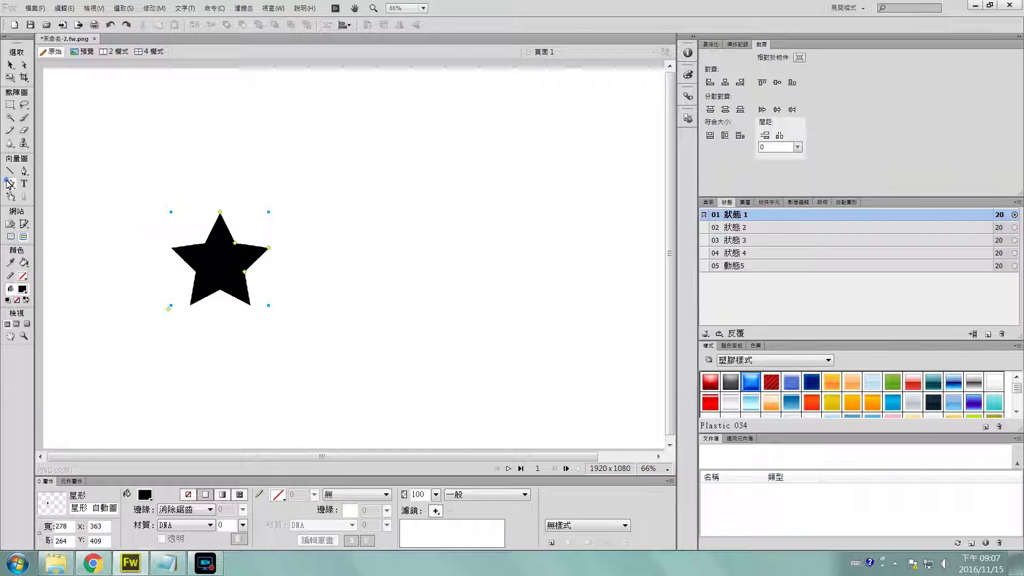
- Reshape the star into a five-petal flower by adjusting its roundness and inner and outer points, ending about 578 × 564 px
{"action": "left_click", "coordinate": [10, 65]}
{"action": "left_click", "coordinate": [241, 252]}
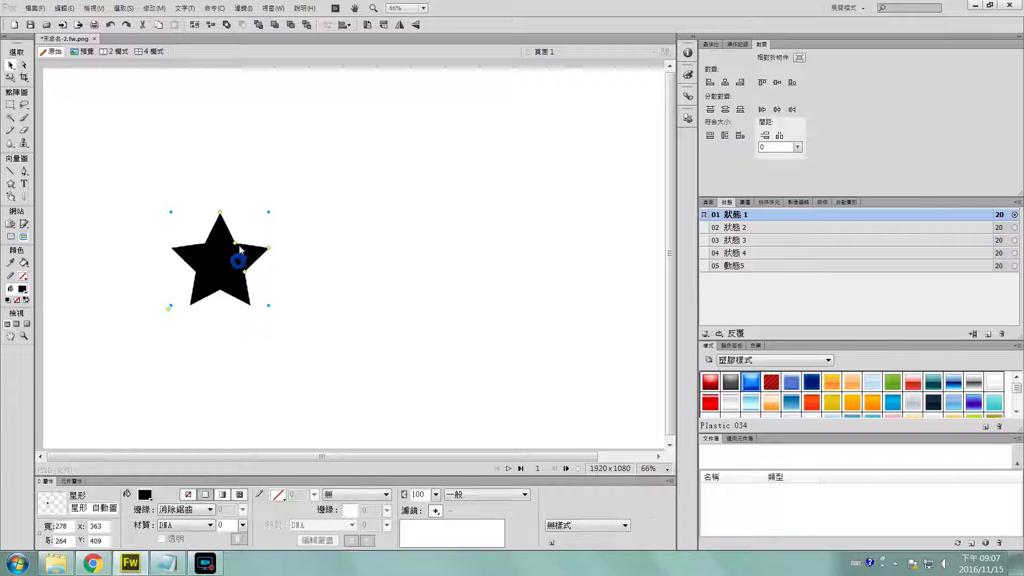
{"action": "left_click", "coordinate": [235, 244]}
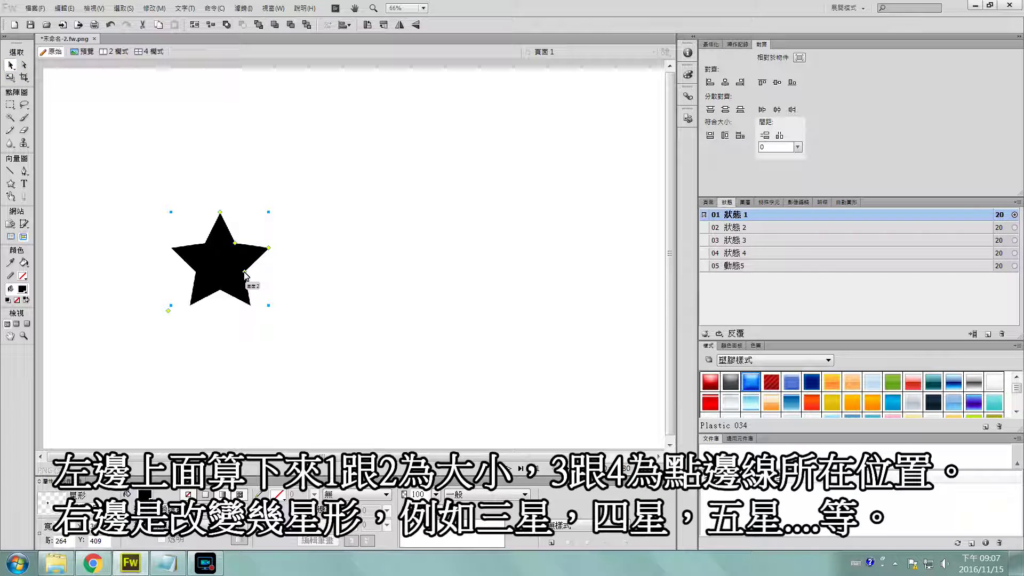
{"action": "left_click_drag", "start_coordinate": [244, 273], "coordinate": [329, 298]}
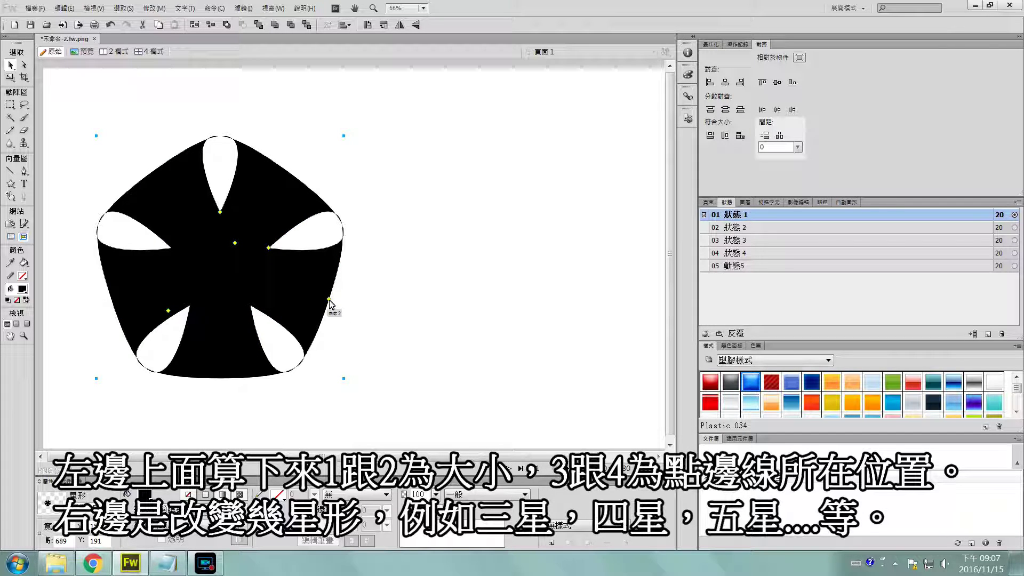
{"action": "left_click_drag", "start_coordinate": [235, 244], "coordinate": [219, 276]}
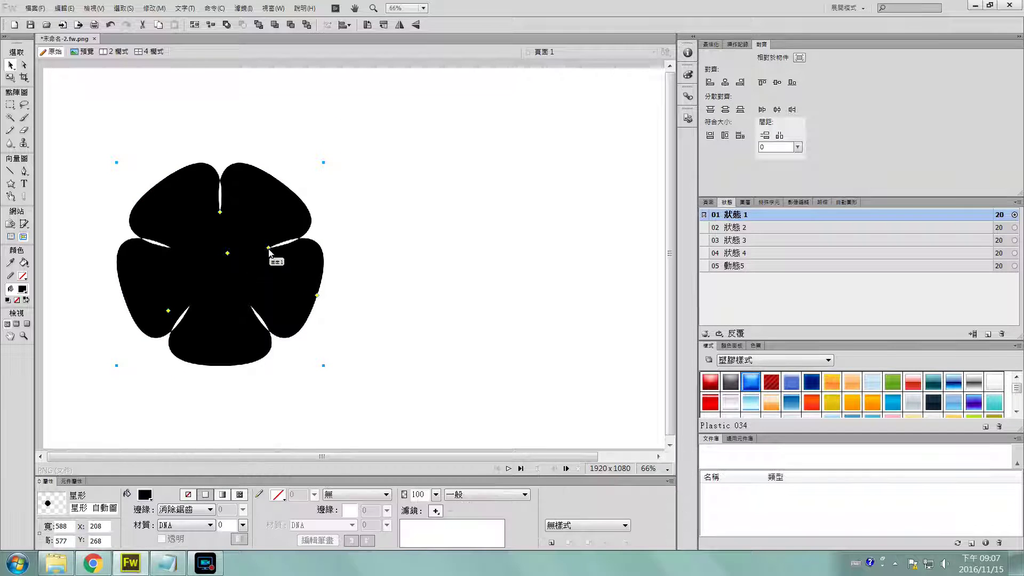
{"action": "left_click_drag", "start_coordinate": [268, 247], "coordinate": [230, 260]}
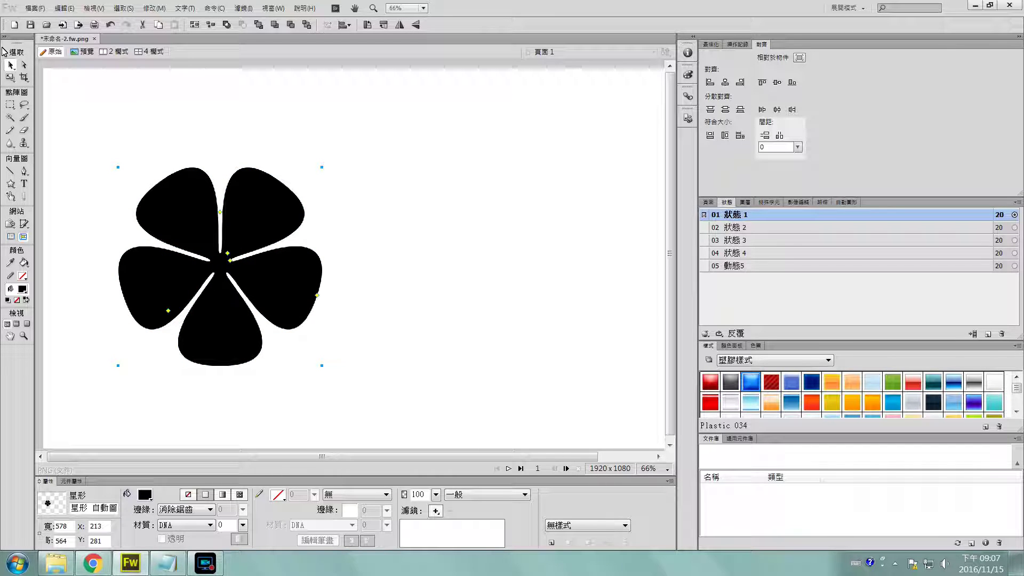
- Fill the flower with salmon pink and switch the fill to a linear gradient
{"action": "left_click", "coordinate": [150, 497]}
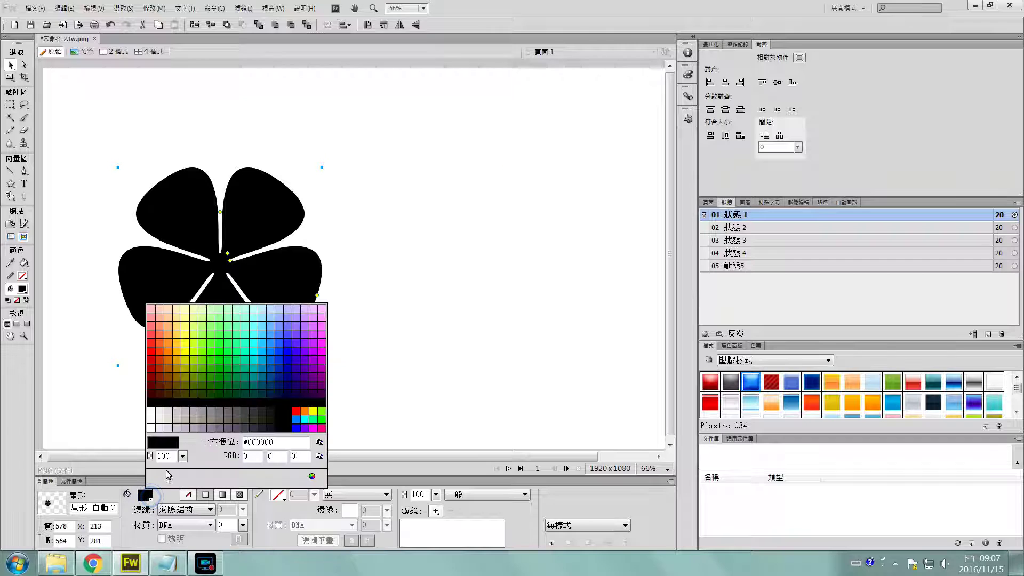
{"action": "left_click", "coordinate": [153, 335]}
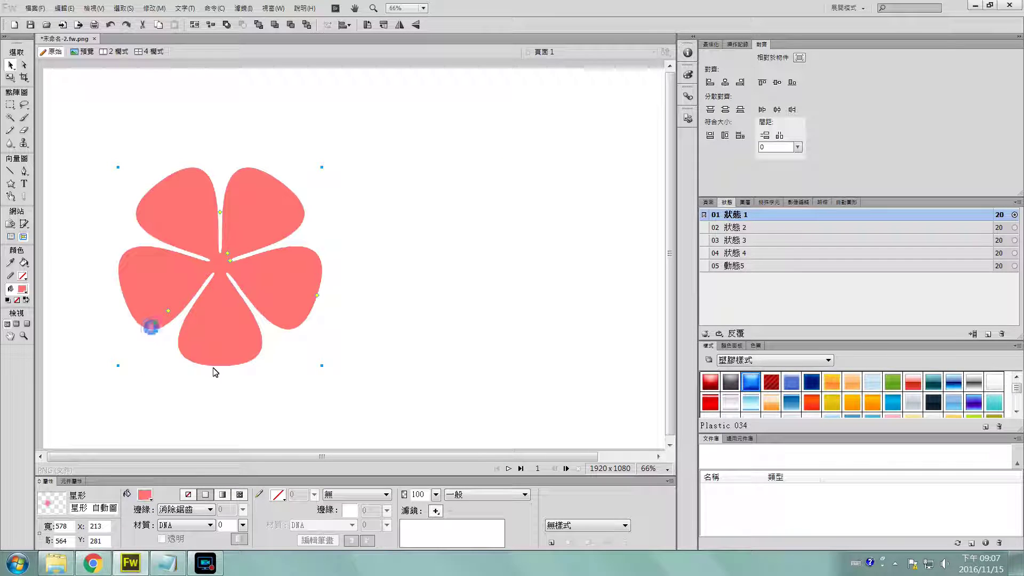
{"action": "left_click", "coordinate": [222, 494]}
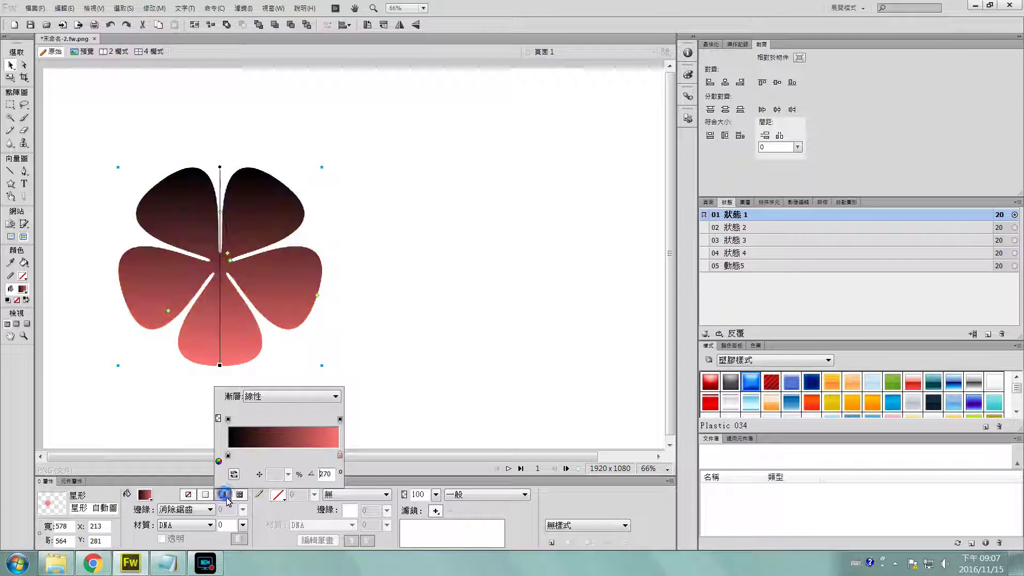
- Change the gradient's black starting colour to orange-red #FF4000
{"action": "left_click", "coordinate": [229, 455]}
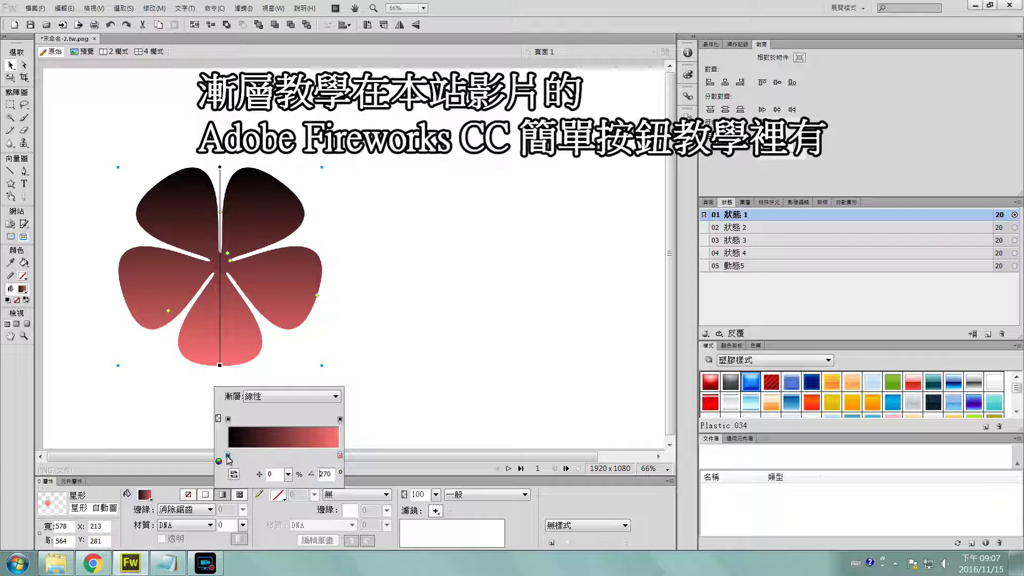
{"action": "left_click", "coordinate": [229, 456]}
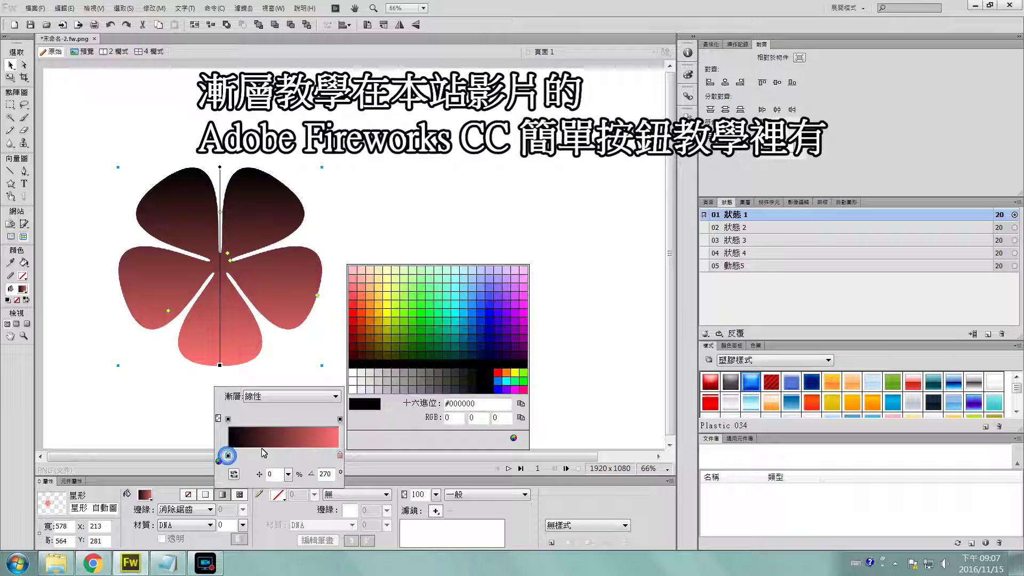
{"action": "left_click", "coordinate": [356, 288]}
{"action": "double_click", "coordinate": [227, 455]}
{"action": "left_click", "coordinate": [228, 455]}
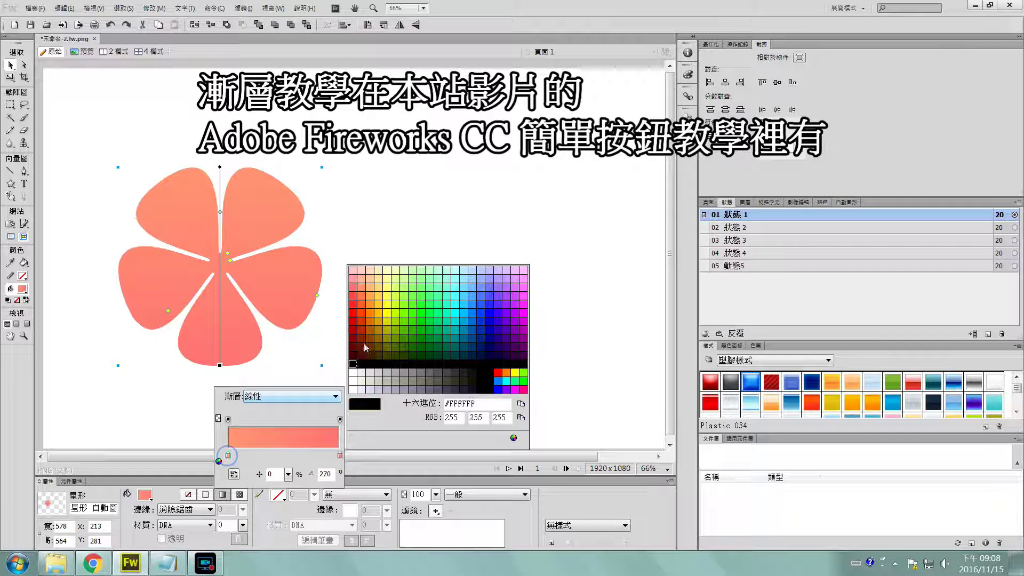
{"action": "left_click", "coordinate": [360, 316]}
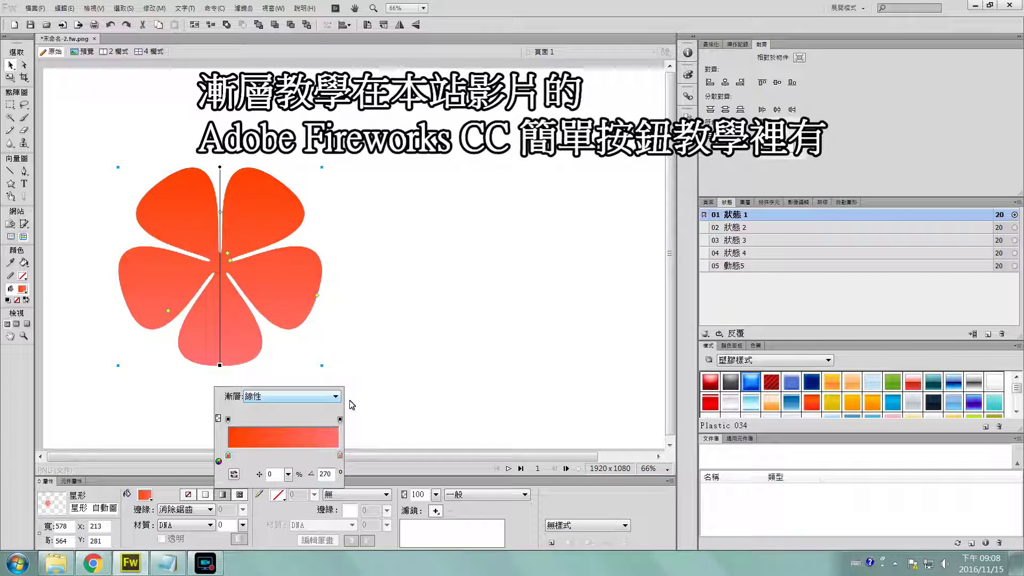
- Change the flower's gradient to radial (放射狀) and set its centre colour to light pink
{"action": "left_click", "coordinate": [316, 397]}
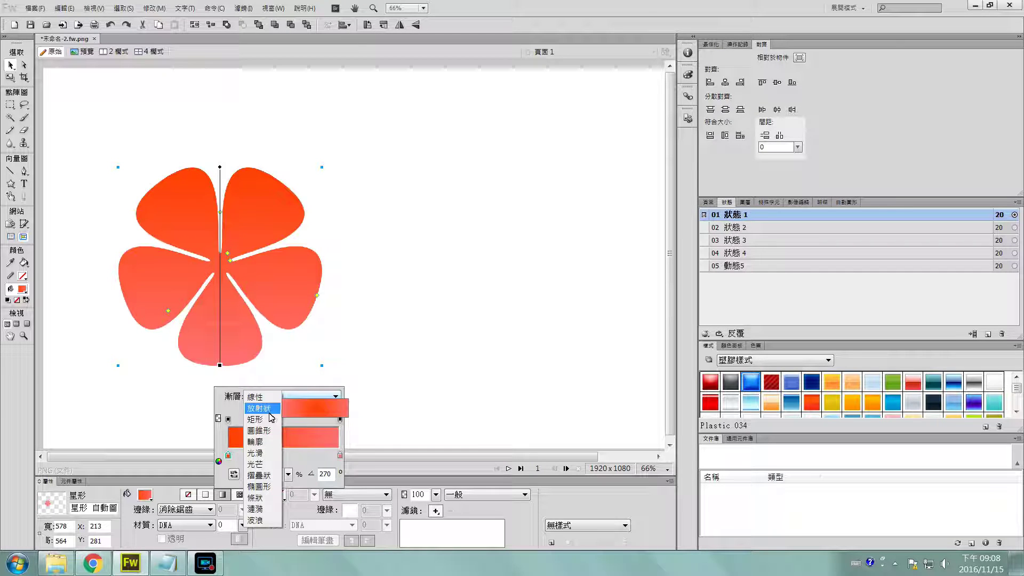
{"action": "left_click", "coordinate": [269, 414]}
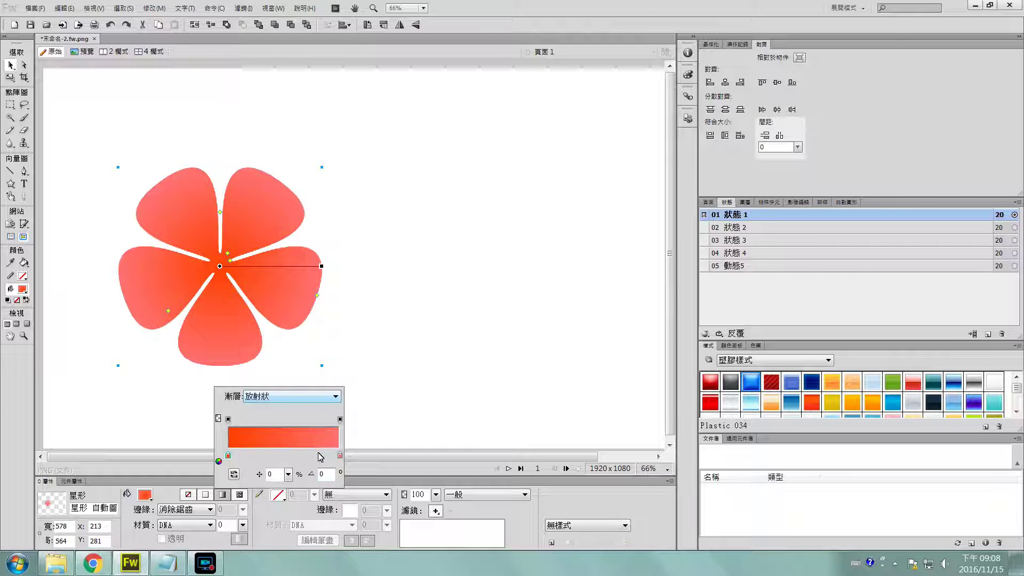
{"action": "left_click", "coordinate": [228, 455]}
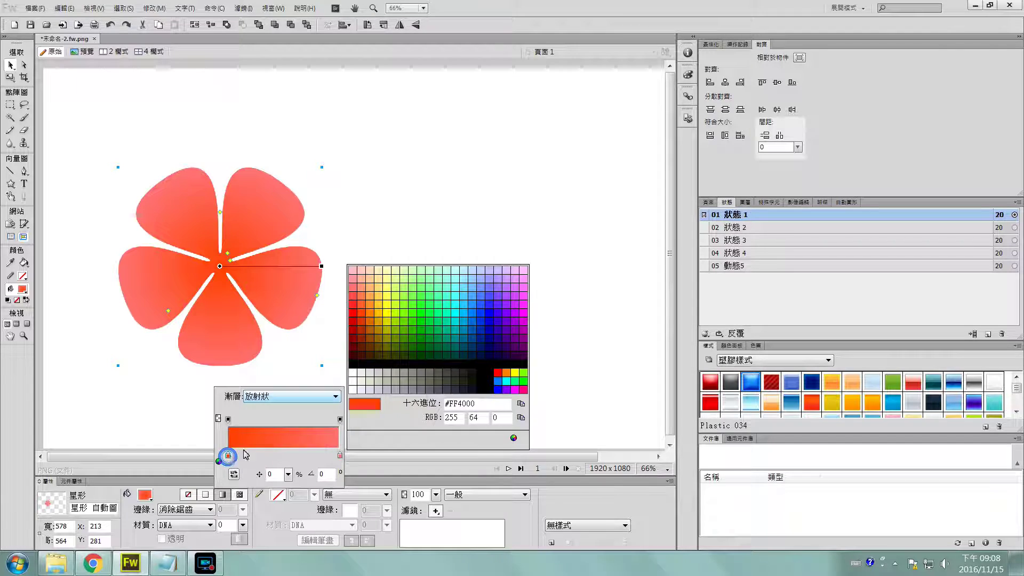
{"action": "left_click", "coordinate": [350, 340]}
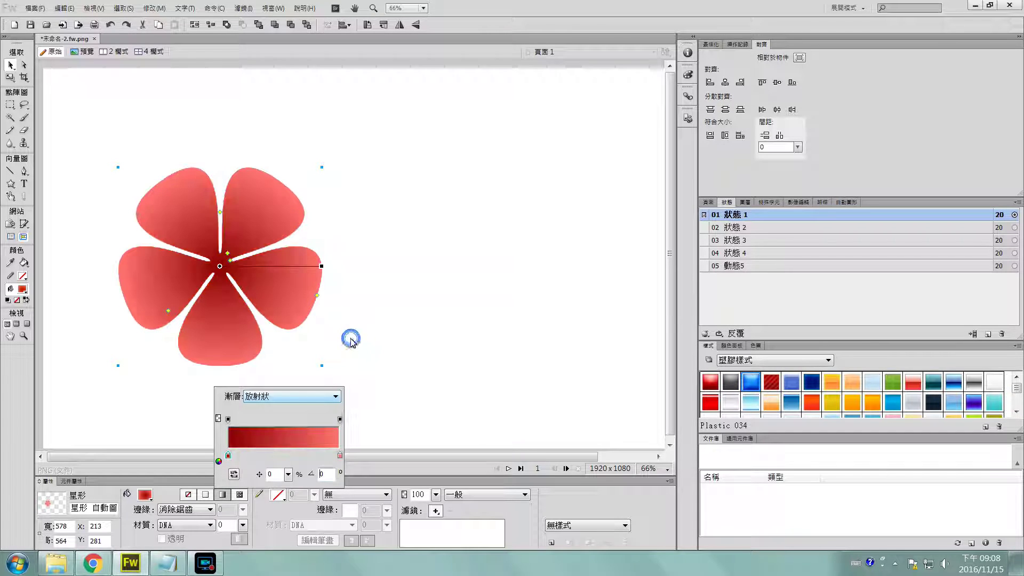
{"action": "left_click", "coordinate": [229, 457]}
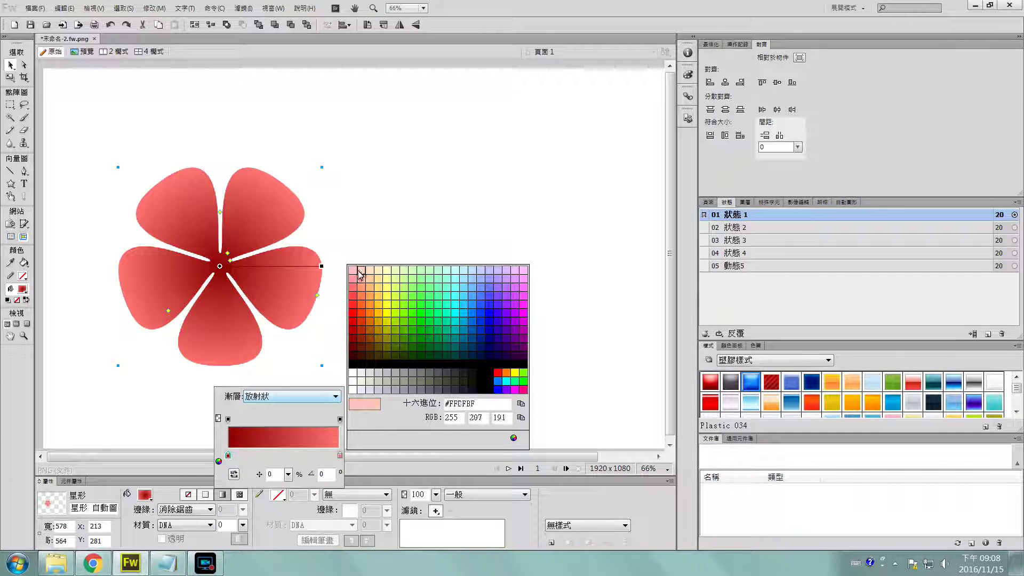
{"action": "left_click", "coordinate": [353, 272]}
{"action": "left_click", "coordinate": [372, 322]}
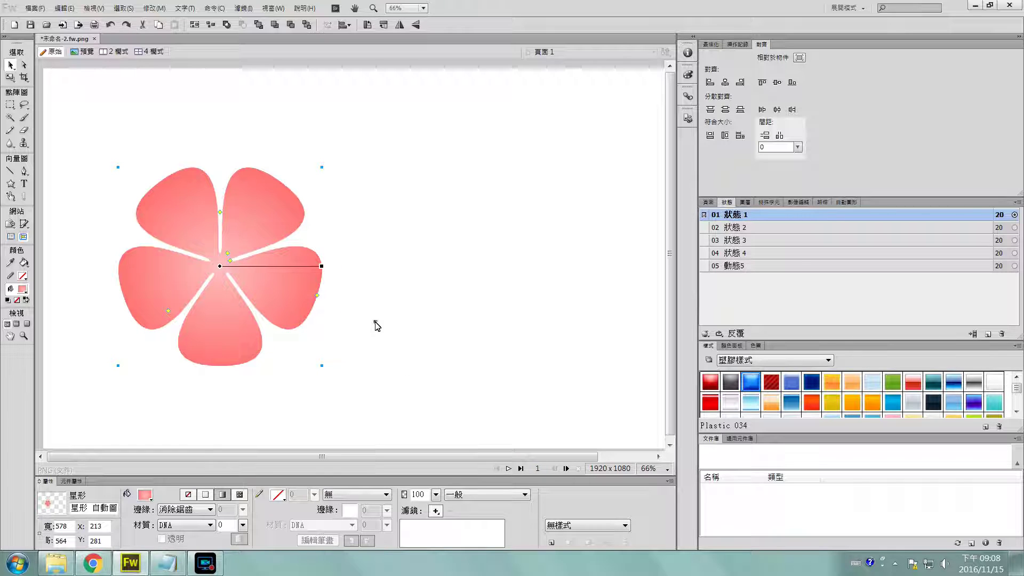
{"action": "left_click", "coordinate": [434, 324]}
{"action": "left_click", "coordinate": [281, 295]}
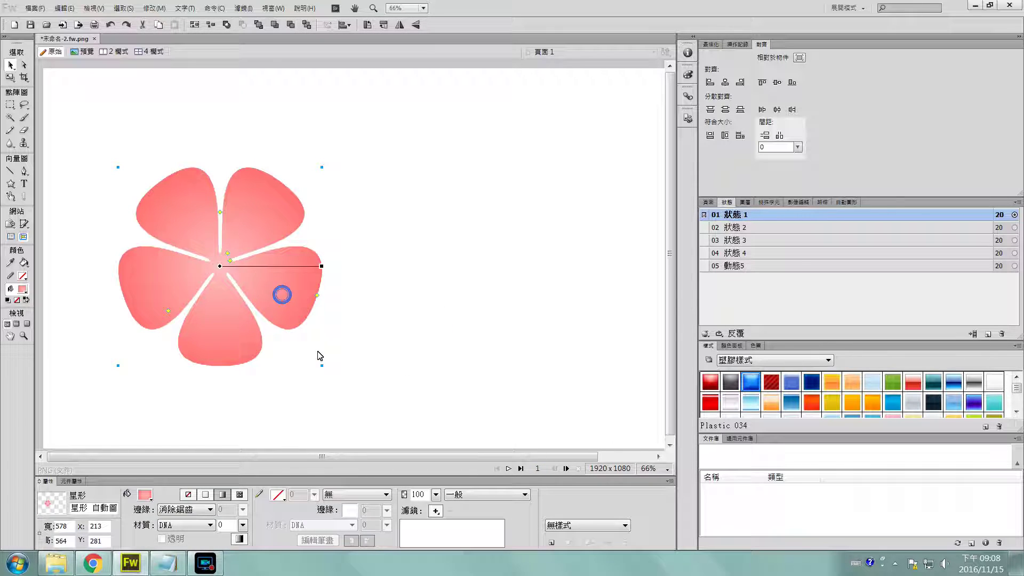
- Scale the flower down to about 446 × 435 px and move it to about X 515, Y 333
{"action": "left_click", "coordinate": [10, 78]}
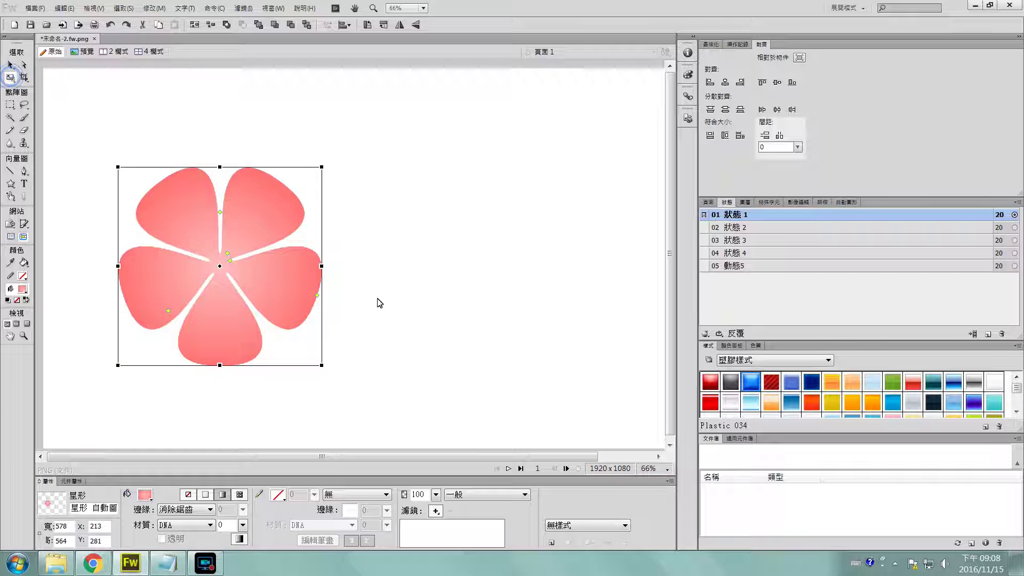
{"action": "left_click_drag", "start_coordinate": [321, 365], "coordinate": [275, 320]}
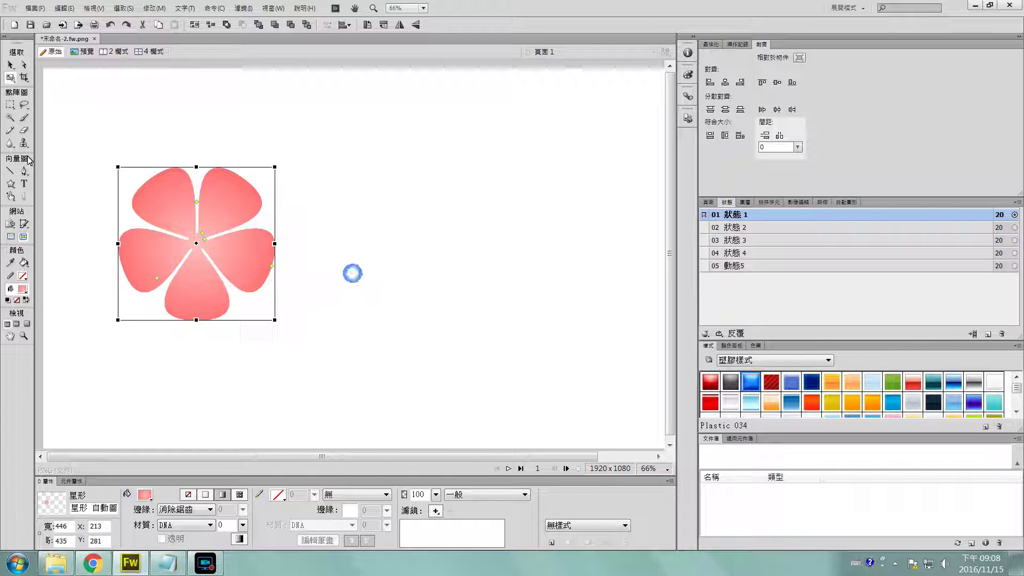
{"action": "left_click", "coordinate": [10, 65]}
{"action": "left_click", "coordinate": [405, 222]}
{"action": "left_click", "coordinate": [243, 262]}
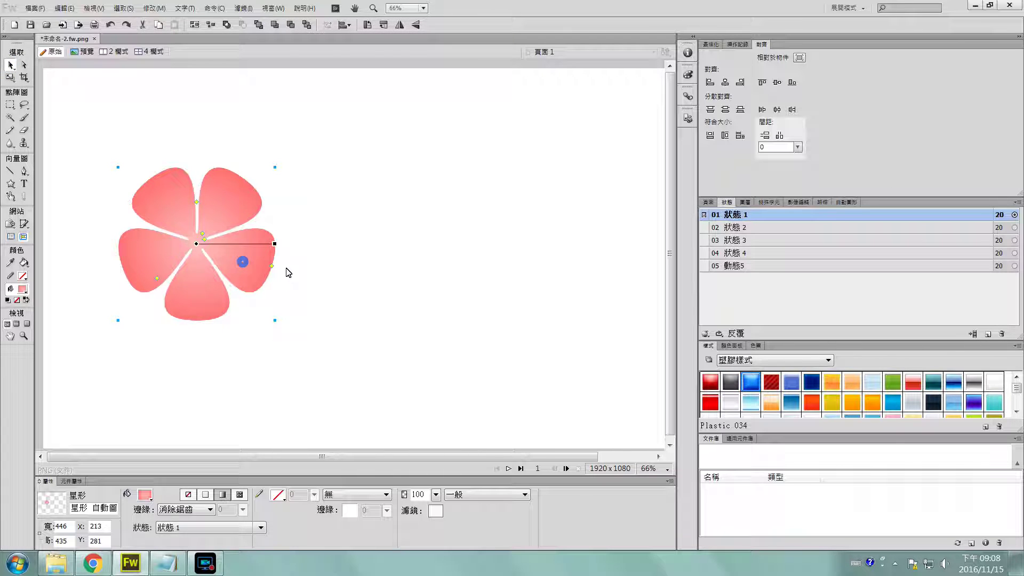
{"action": "left_click_drag", "start_coordinate": [247, 263], "coordinate": [353, 280]}
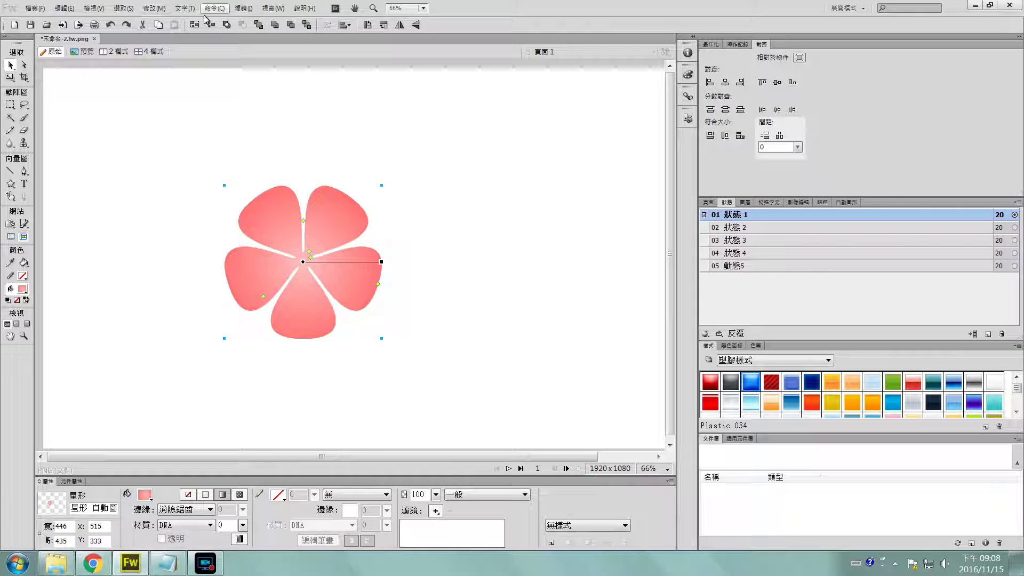
- Convert the flower to an animation (動畫) symbol named 花元件
{"action": "left_click", "coordinate": [151, 10]}
{"action": "mouse_move", "coordinate": [179, 53]}
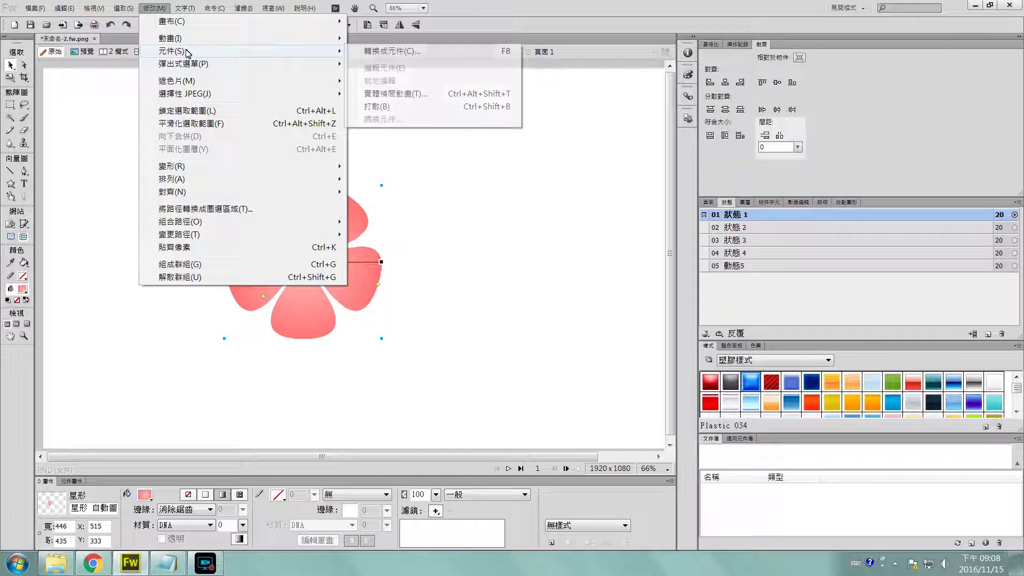
{"action": "left_click", "coordinate": [387, 53]}
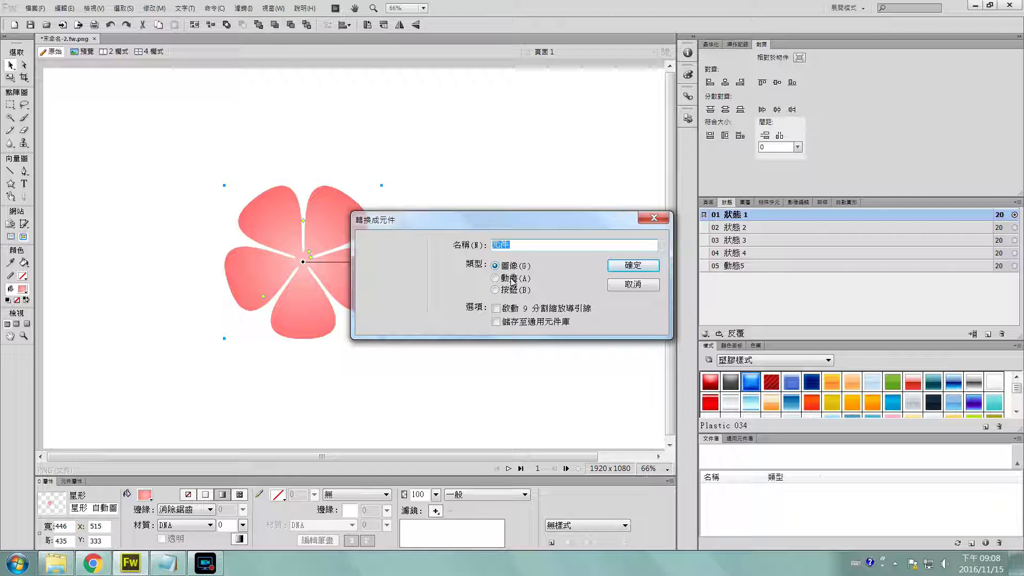
{"action": "left_click", "coordinate": [495, 279]}
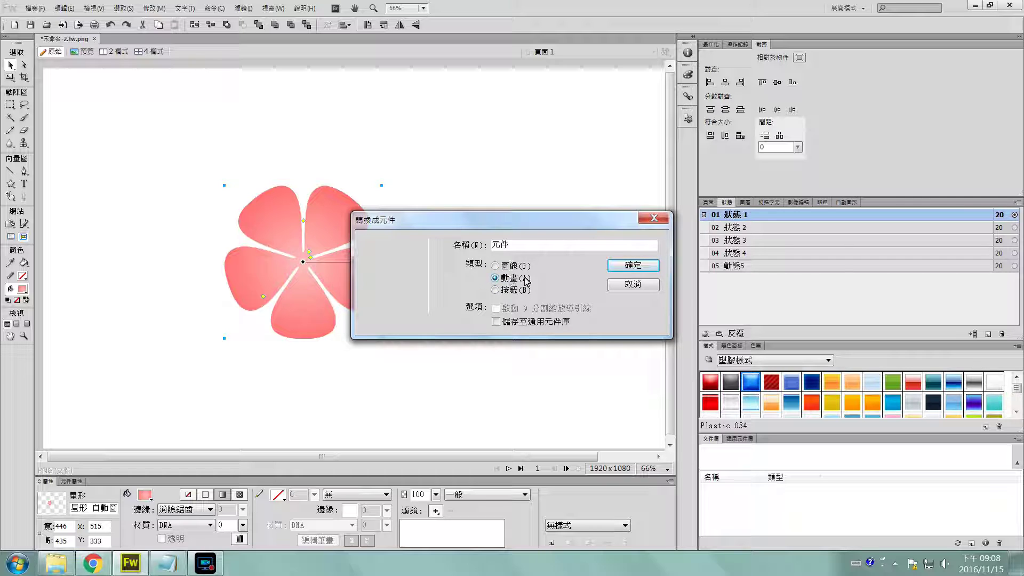
{"action": "double_click", "coordinate": [515, 246]}
{"action": "key", "text": "ctrl+space"}
{"action": "type", "text": "花元件"}
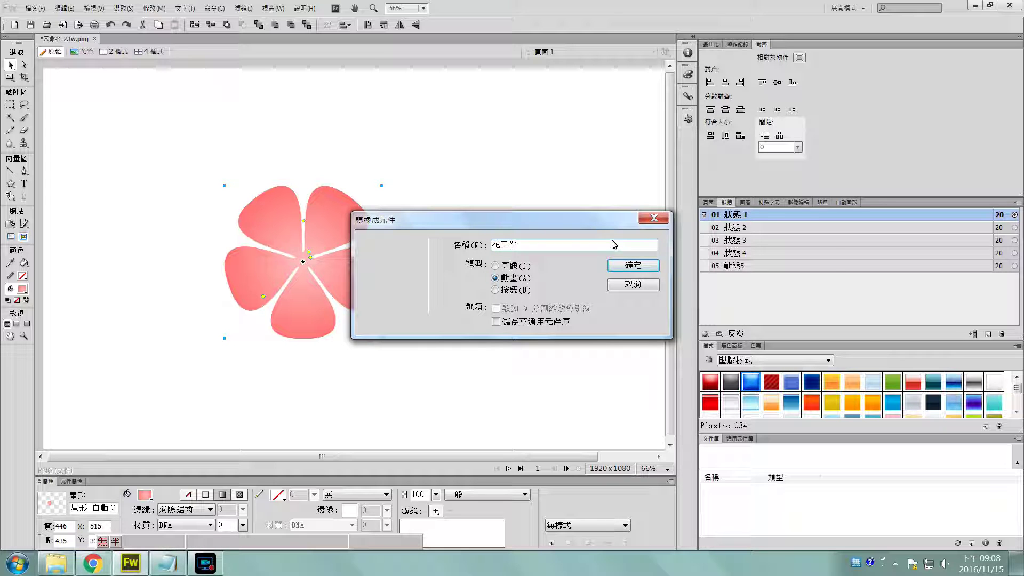
{"action": "left_click", "coordinate": [633, 265]}
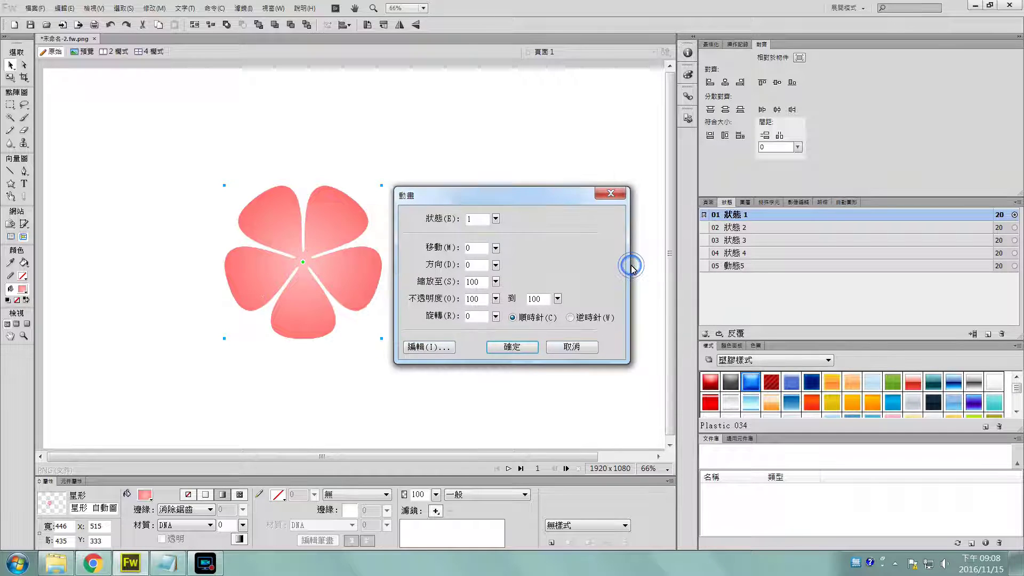
- Set the flower animation to 8 states with a movement of 200 in direction 0
{"action": "left_click", "coordinate": [496, 219]}
{"action": "double_click", "coordinate": [469, 219]}
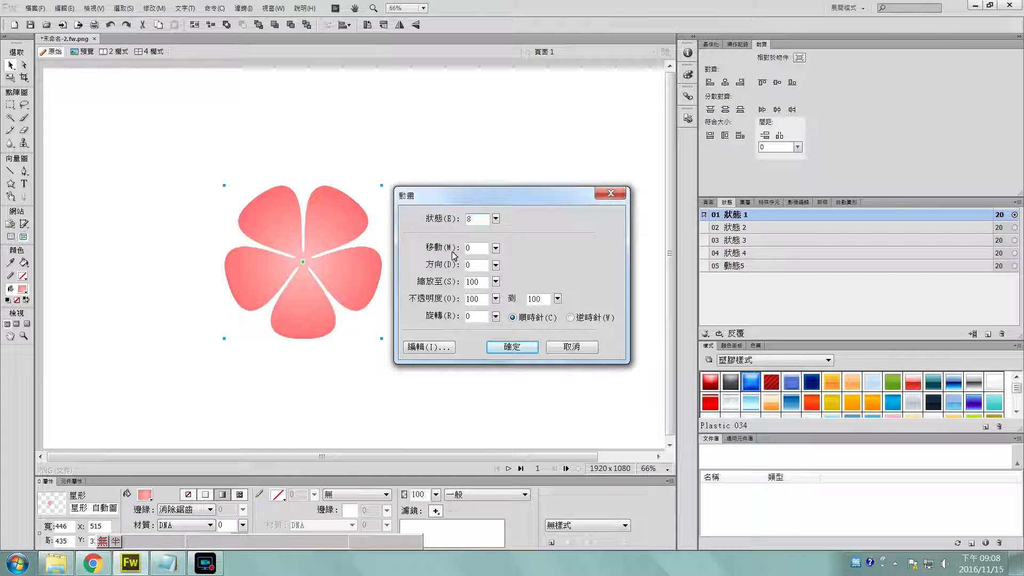
{"action": "double_click", "coordinate": [476, 248]}
{"action": "double_click", "coordinate": [469, 266]}
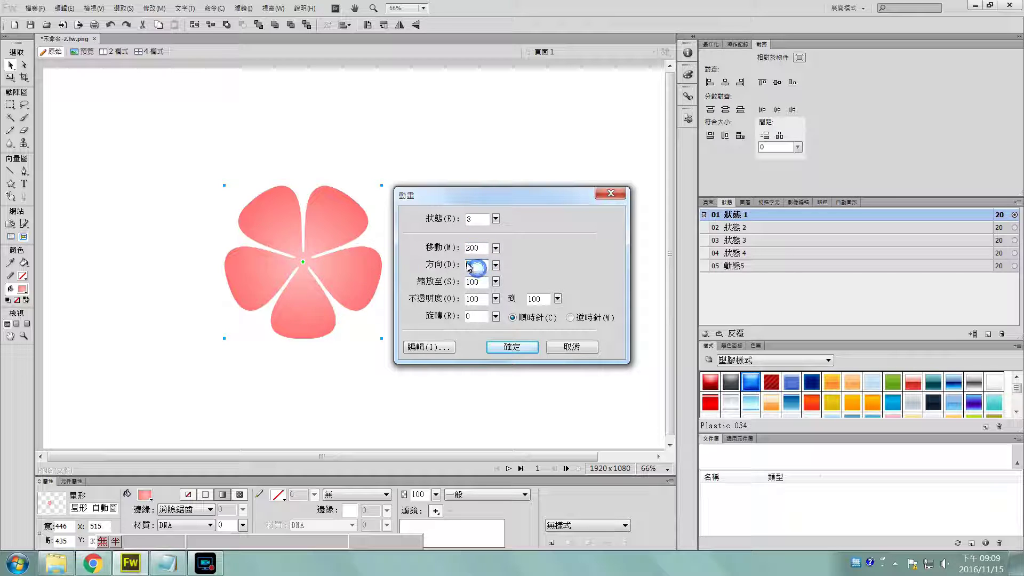
{"action": "left_click", "coordinate": [496, 265]}
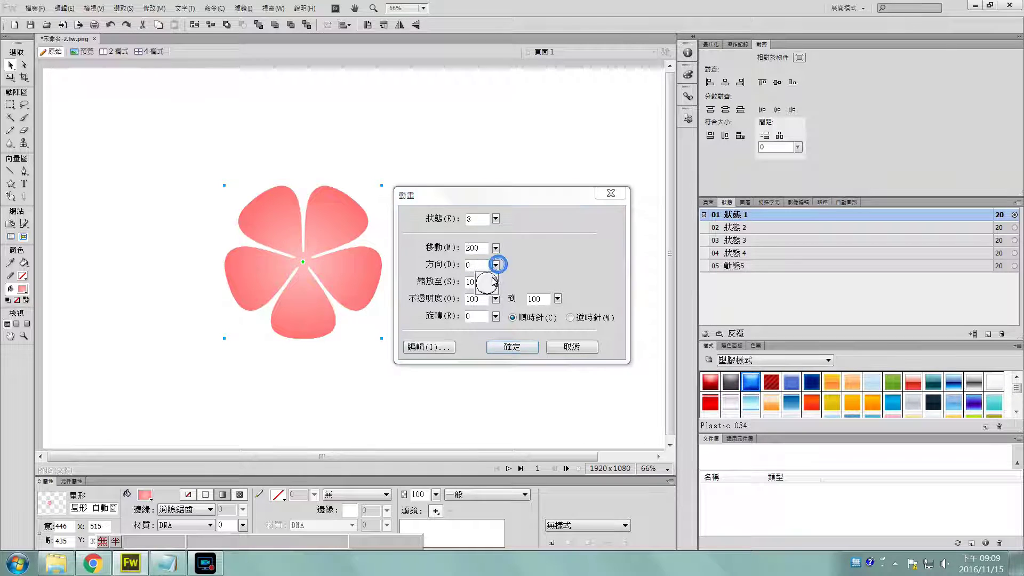
{"action": "left_click", "coordinate": [519, 271]}
- Set the flower animation's scaling to 10 and its opacity to go from 100 to 10
{"action": "left_click", "coordinate": [485, 283]}
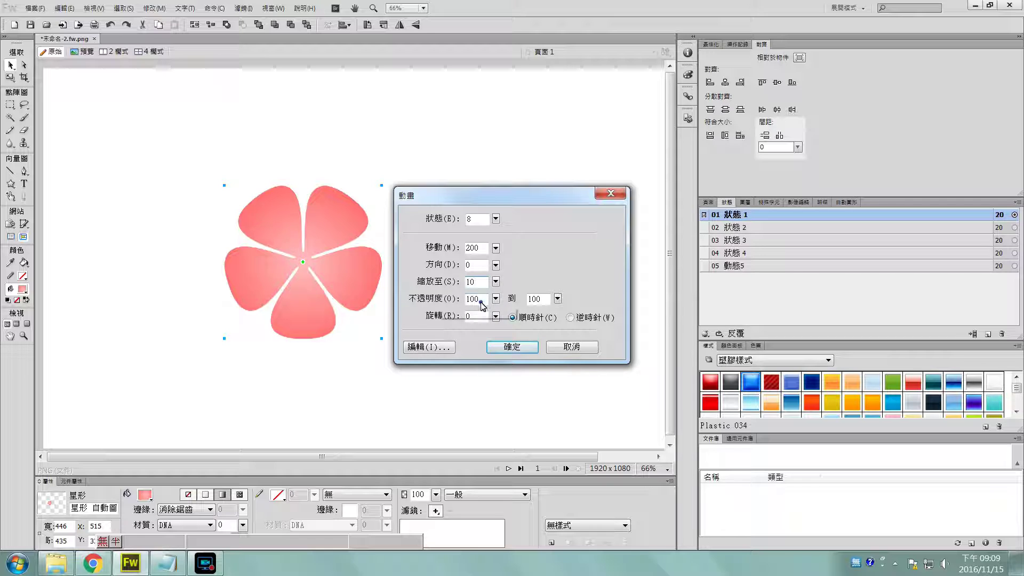
{"action": "type", "text": "10"}
{"action": "left_click", "coordinate": [477, 318]}
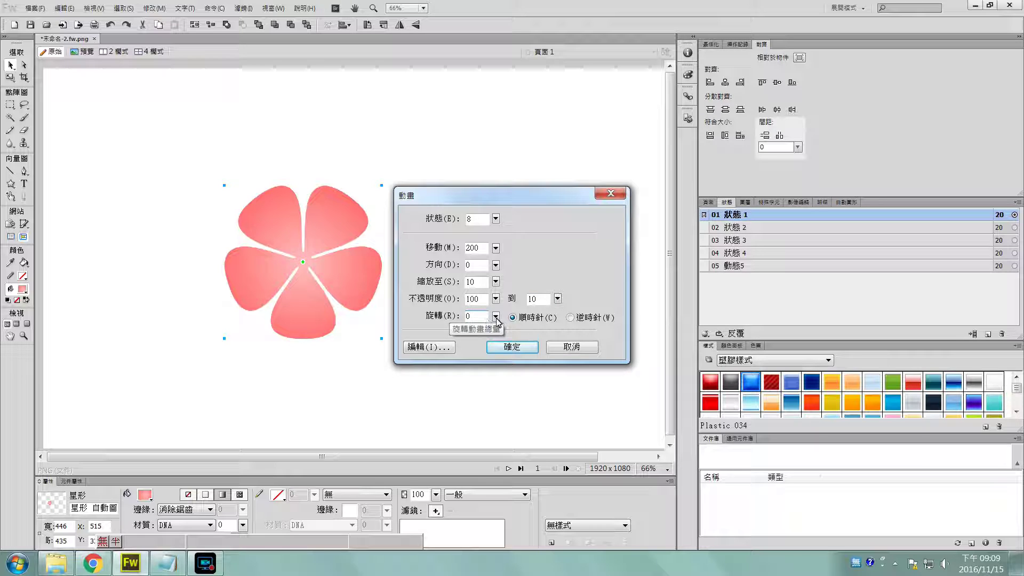
- Set the animation's rotation to 180 counterclockwise (逆時針) and apply it, letting the missing states be added automatically
{"action": "double_click", "coordinate": [470, 316]}
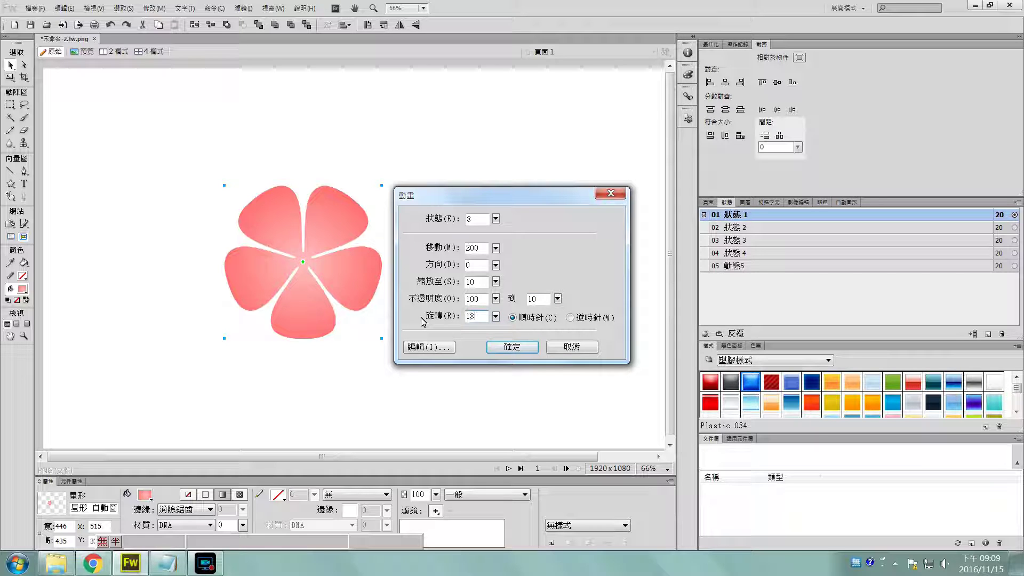
{"action": "type", "text": "180"}
{"action": "left_click", "coordinate": [570, 318]}
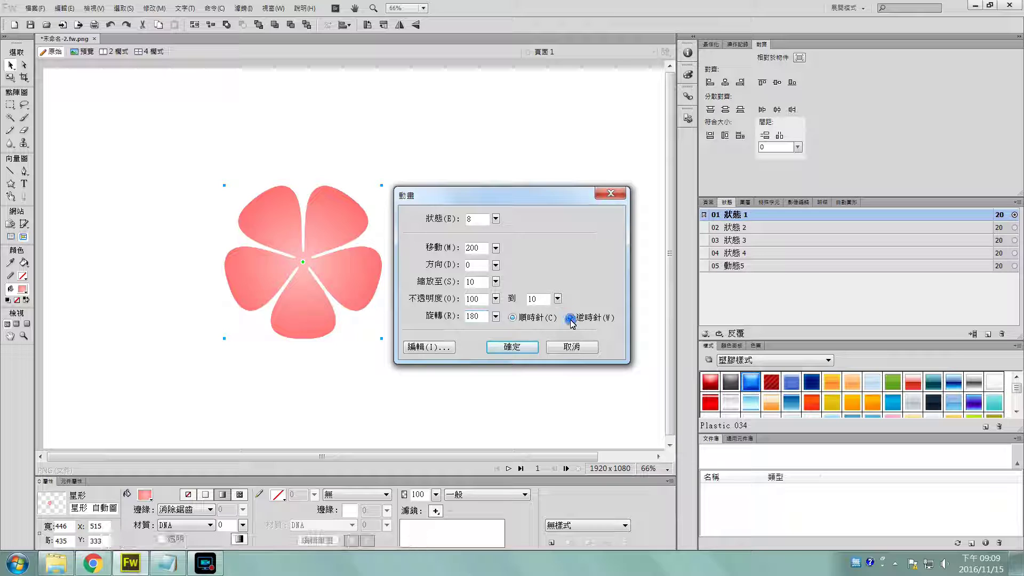
{"action": "left_click", "coordinate": [511, 348]}
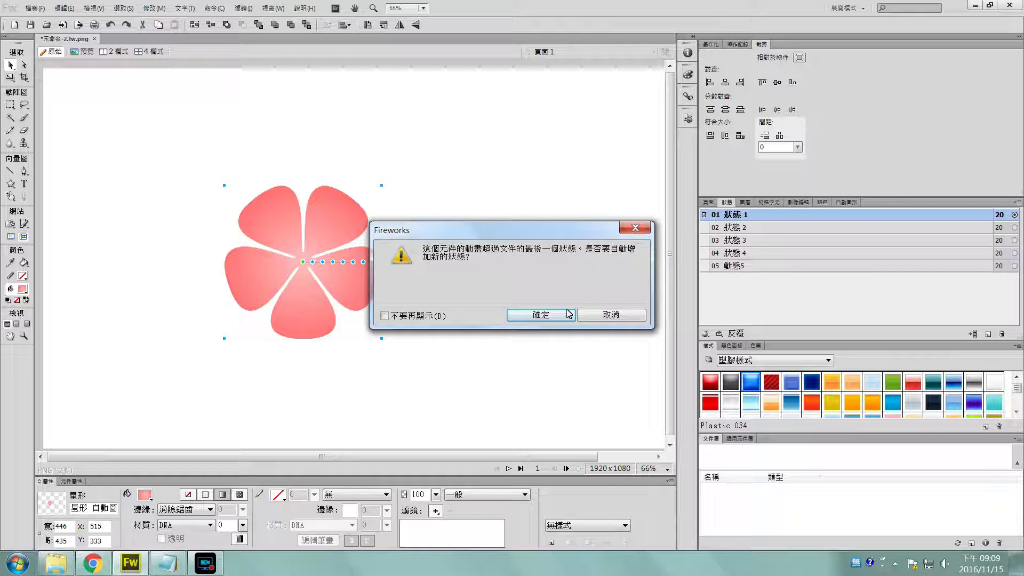
{"action": "left_click", "coordinate": [532, 315]}
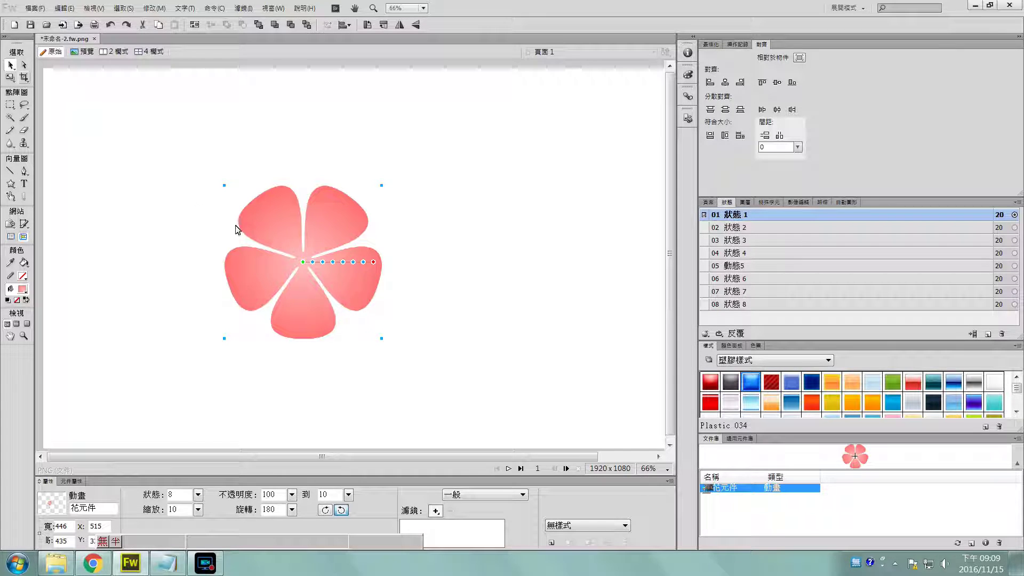
- Move the animated flower to about X 192 and extend its motion path diagonally down across the canvas, spanning about 1343 × 474 px
{"action": "left_click_drag", "start_coordinate": [307, 304], "coordinate": [200, 278]}
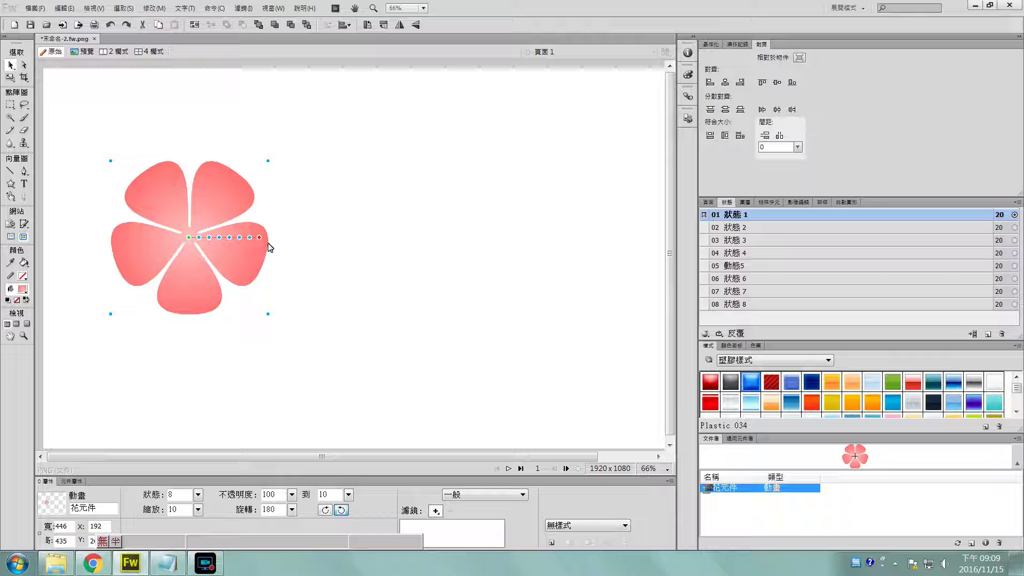
{"action": "left_click_drag", "start_coordinate": [265, 243], "coordinate": [576, 320]}
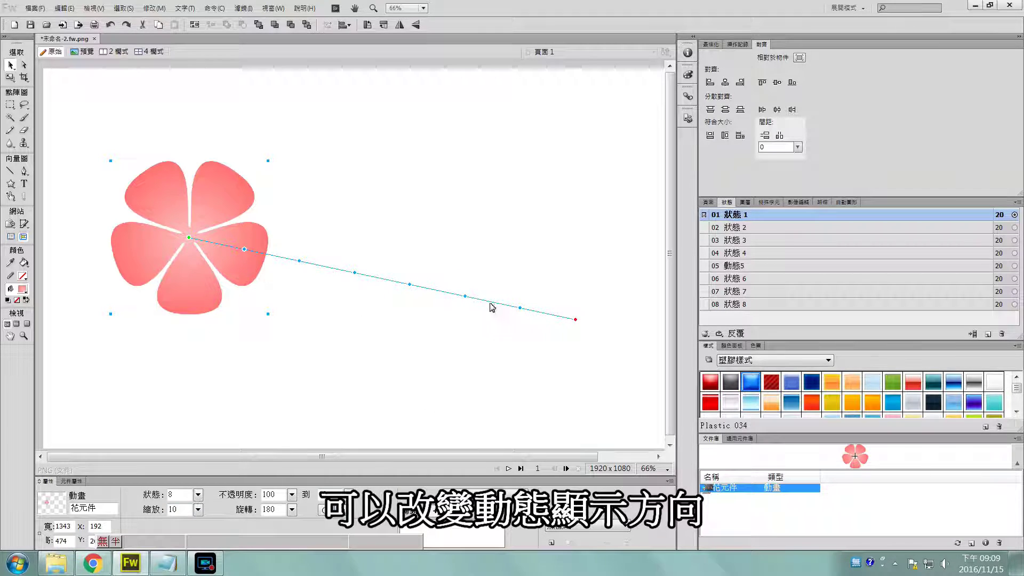
{"action": "left_click", "coordinate": [531, 344]}
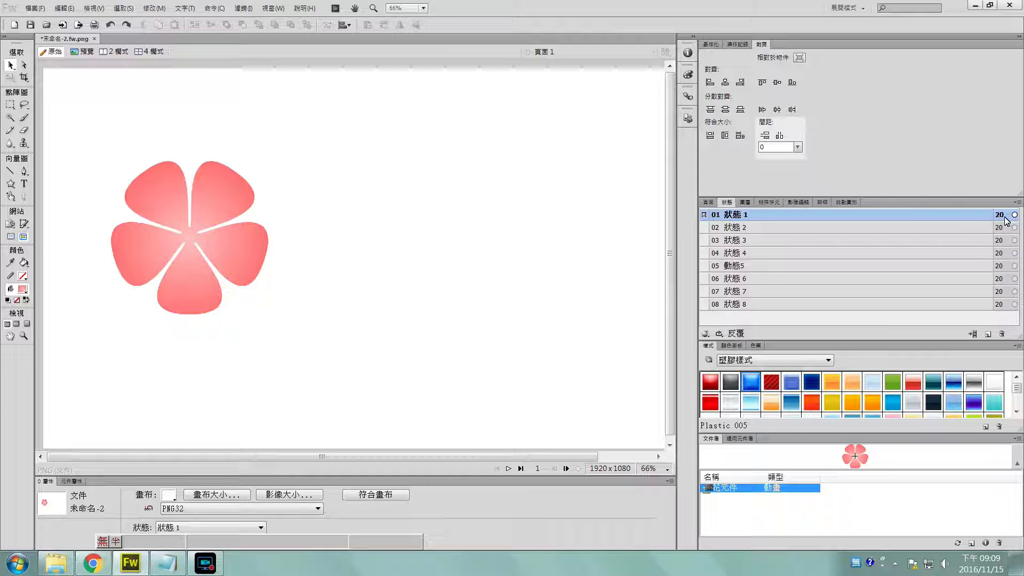
- Set the delay of states 1 to 8 to 50/100 seconds and preview the animation
{"action": "left_click", "coordinate": [1008, 308], "text": "shift"}
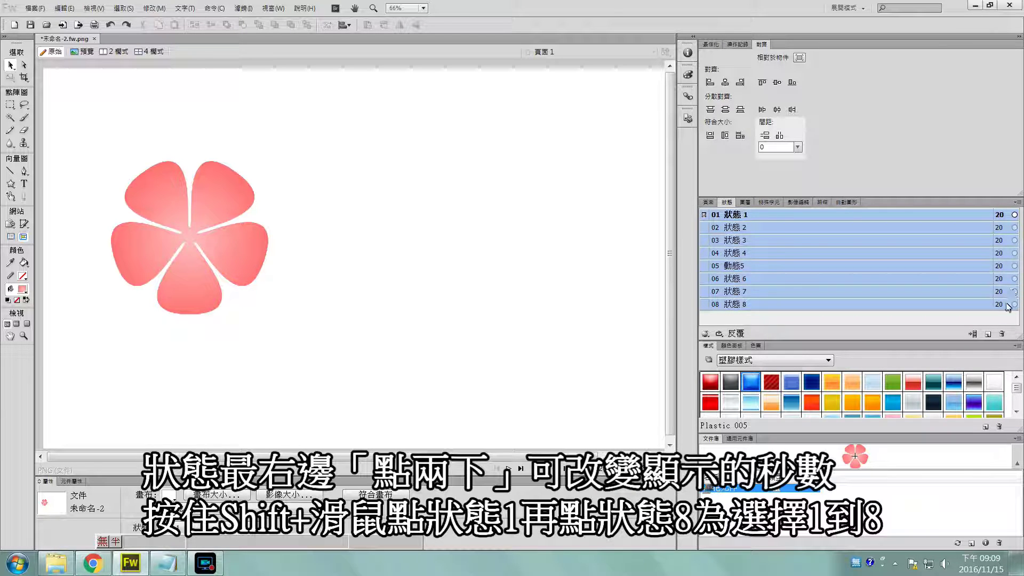
{"action": "double_click", "coordinate": [1006, 305]}
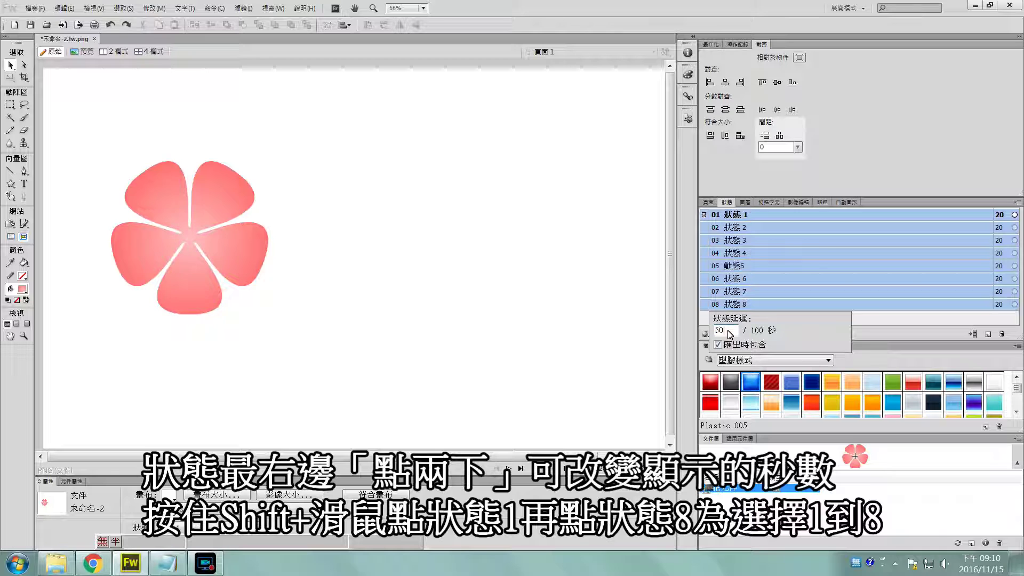
{"action": "type", "text": "50"}
{"action": "key", "text": "Return"}
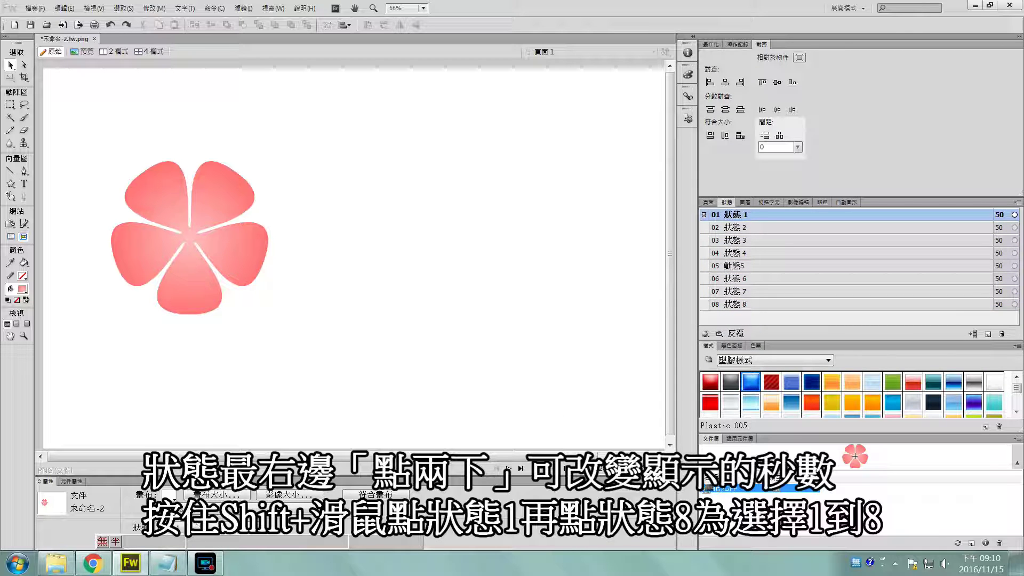
{"action": "left_click", "coordinate": [509, 469]}
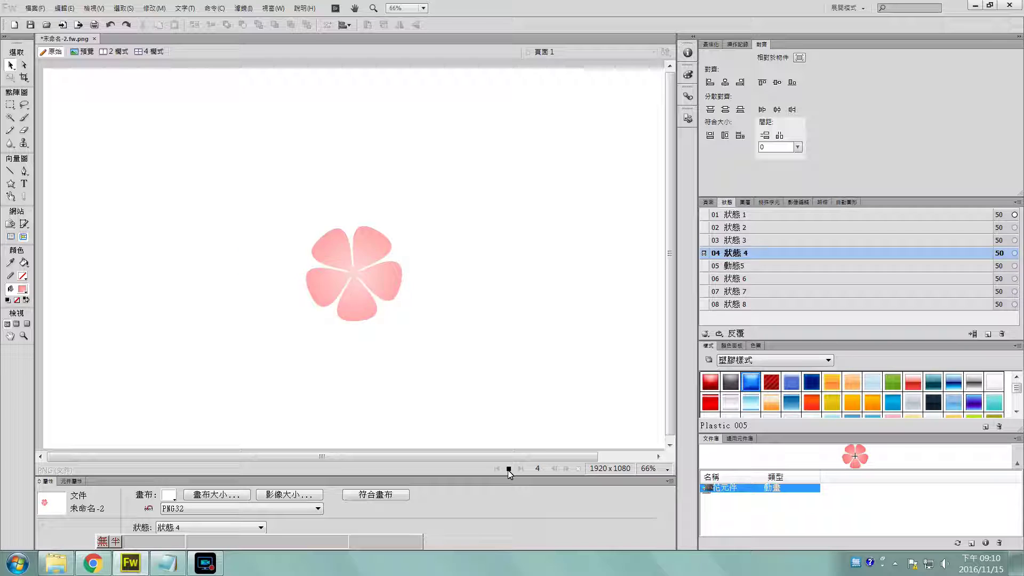
{"action": "left_click", "coordinate": [510, 469]}
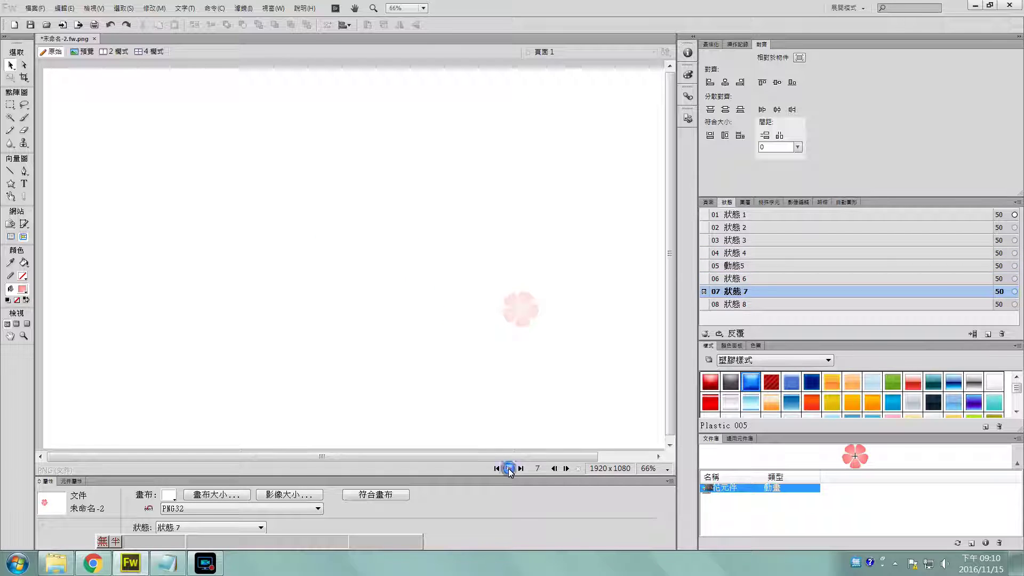
- Set the delay of states 1 to 8 to 20/100 seconds and preview the animation
{"action": "left_click", "coordinate": [969, 215]}
{"action": "left_click", "coordinate": [1004, 305], "text": "shift"}
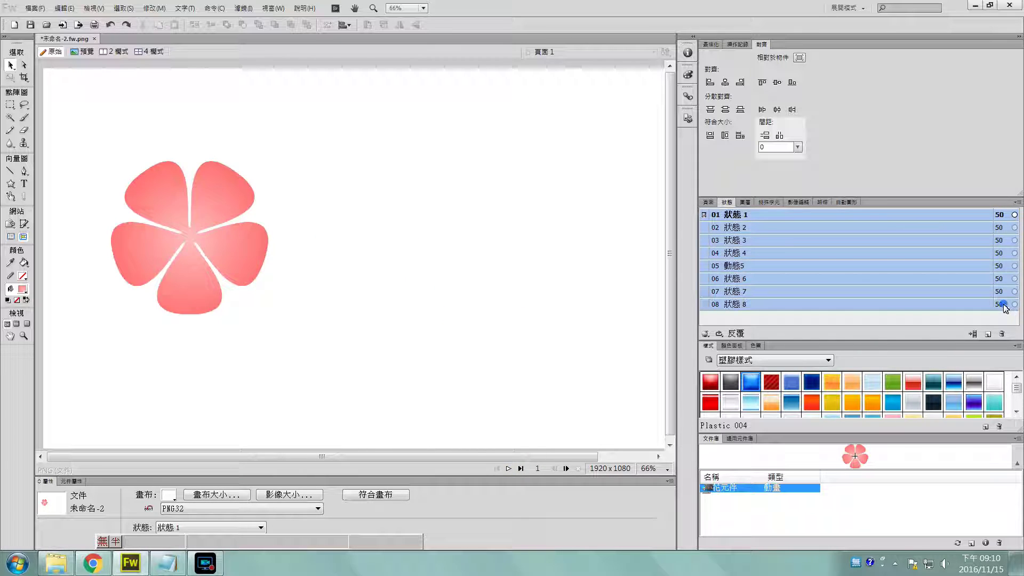
{"action": "double_click", "coordinate": [1001, 304]}
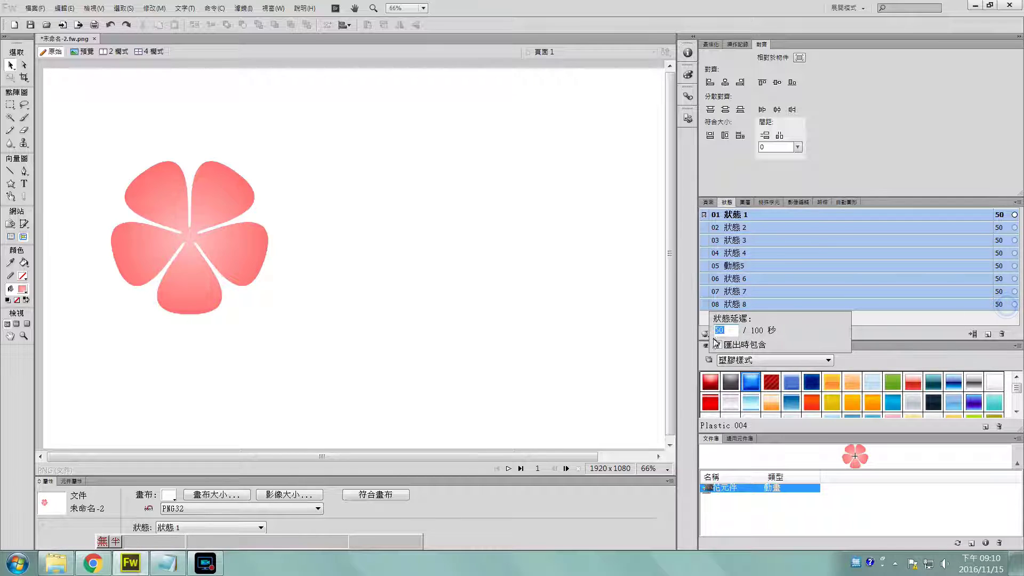
{"action": "type", "text": "20"}
{"action": "key", "text": "Return"}
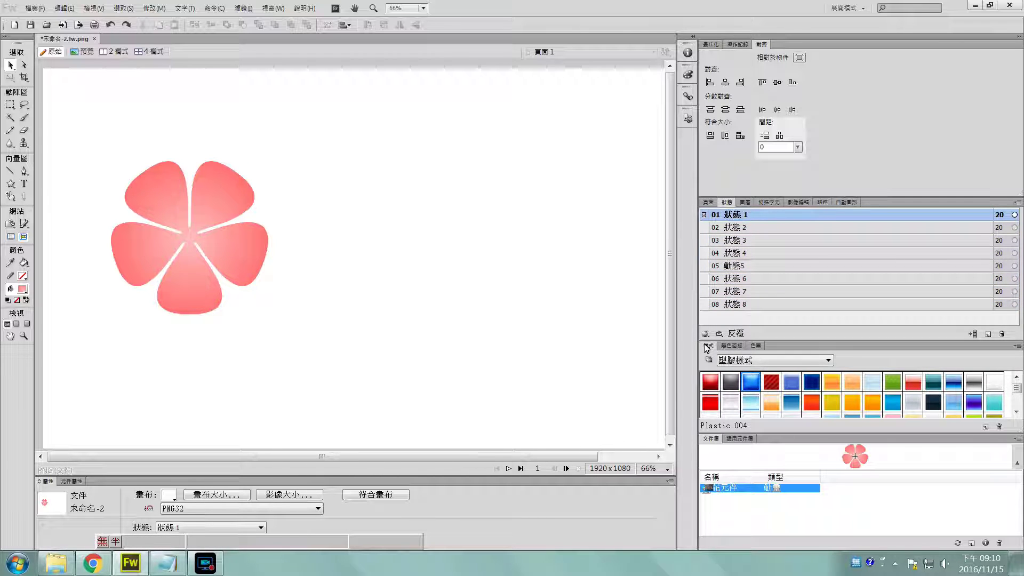
{"action": "left_click", "coordinate": [506, 468]}
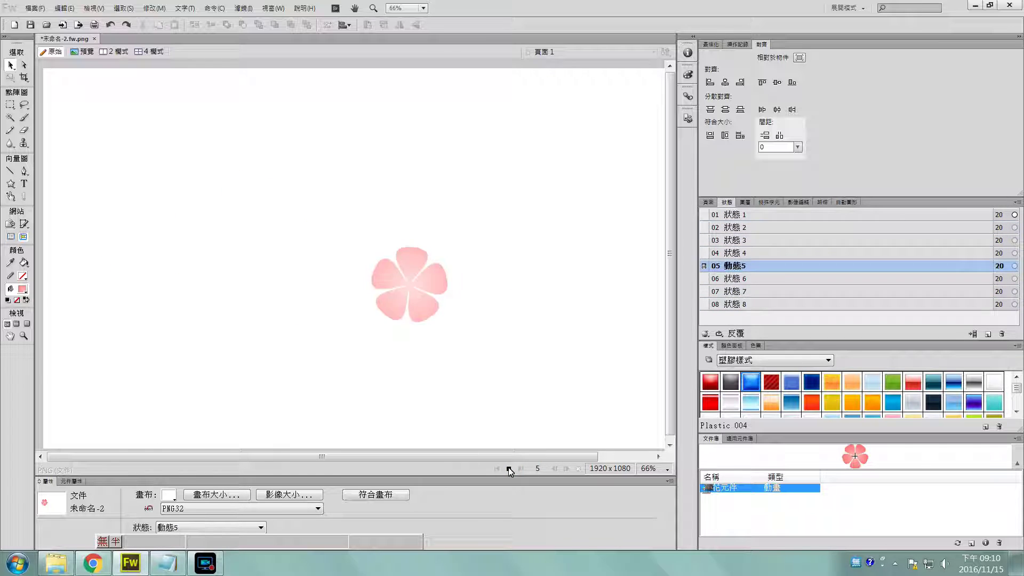
{"action": "left_click", "coordinate": [508, 469]}
- In state 1, move the animated flower with its motion path to the canvas's upper-left corner, at about X 23
{"action": "left_click", "coordinate": [735, 215]}
{"action": "left_click", "coordinate": [193, 256]}
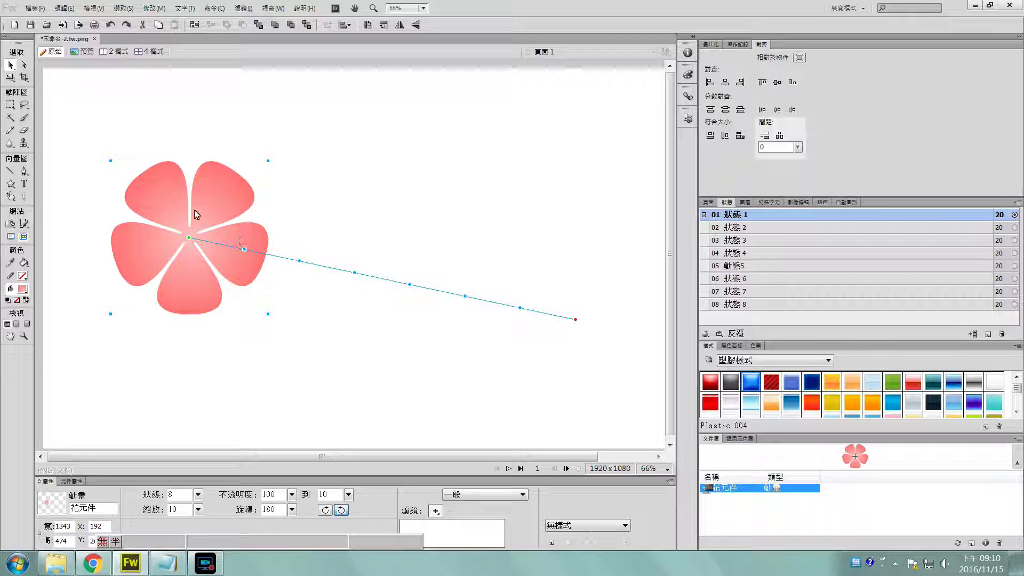
{"action": "left_click_drag", "start_coordinate": [211, 210], "coordinate": [152, 132]}
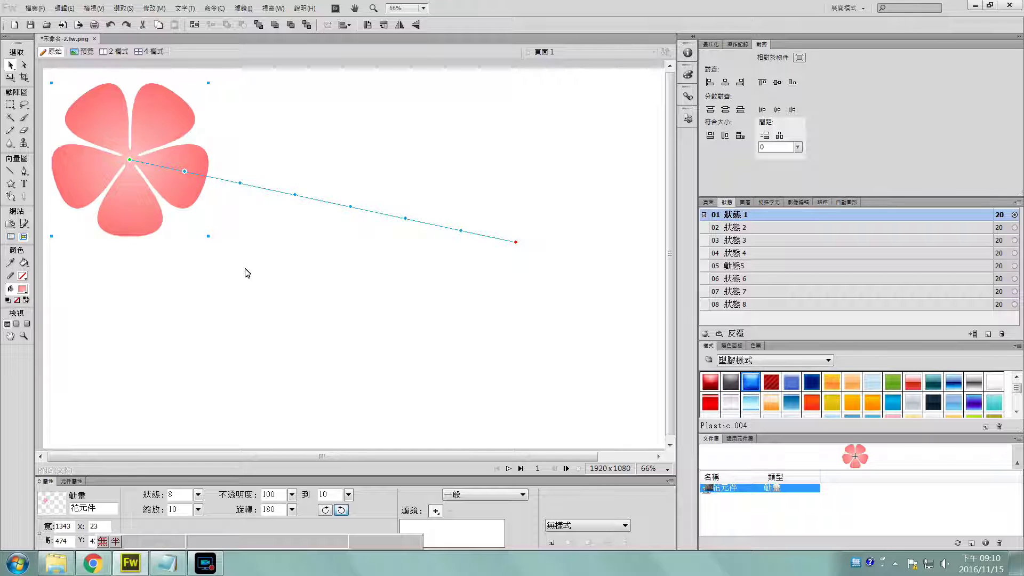
{"action": "left_click", "coordinate": [306, 348]}
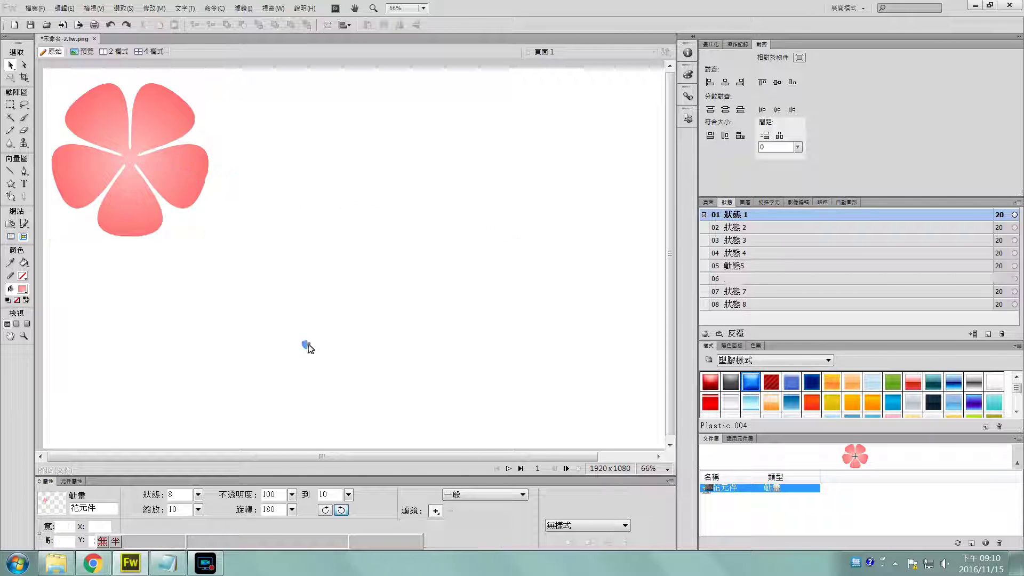
- Draw a star about 345 × 328 px below the flower and reduce it to four points
{"action": "left_click", "coordinate": [11, 184]}
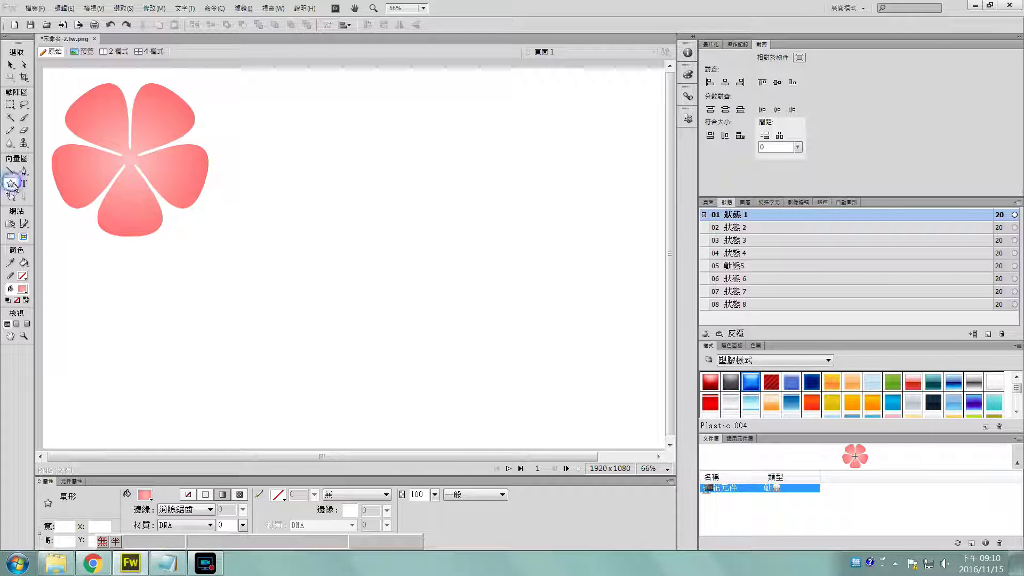
{"action": "left_click_drag", "start_coordinate": [238, 311], "coordinate": [367, 426]}
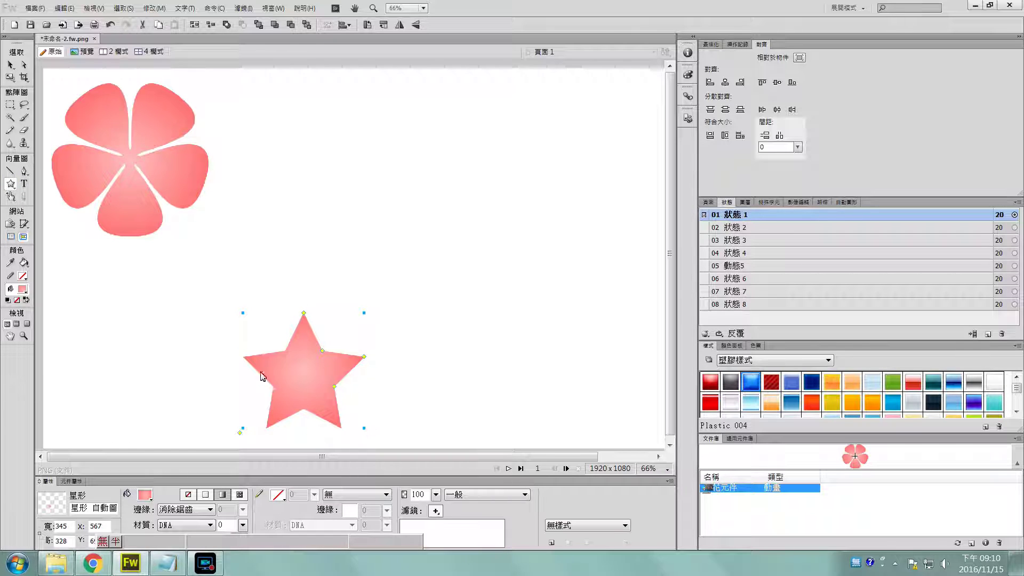
{"action": "left_click", "coordinate": [9, 64]}
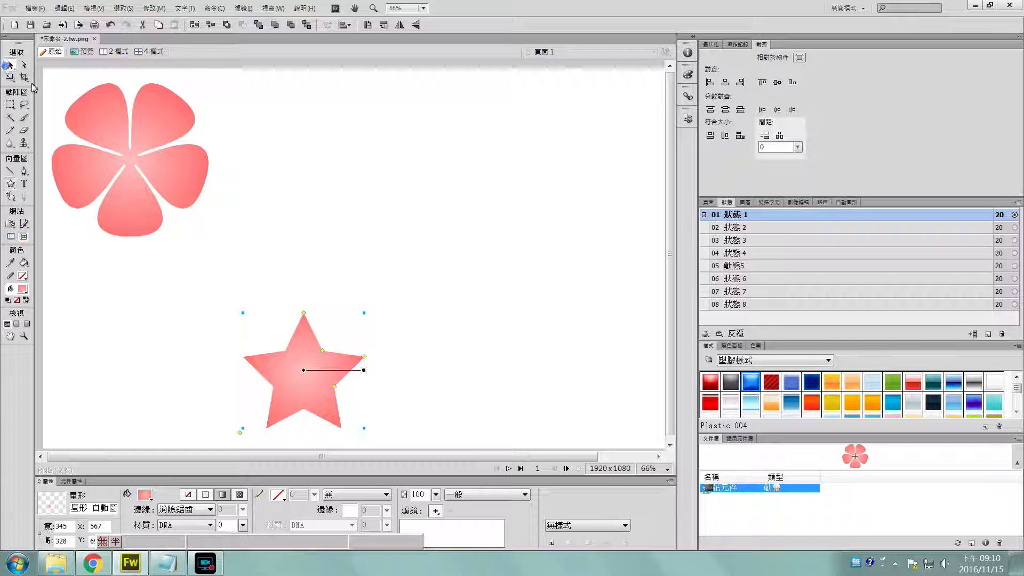
{"action": "left_click_drag", "start_coordinate": [304, 411], "coordinate": [288, 383]}
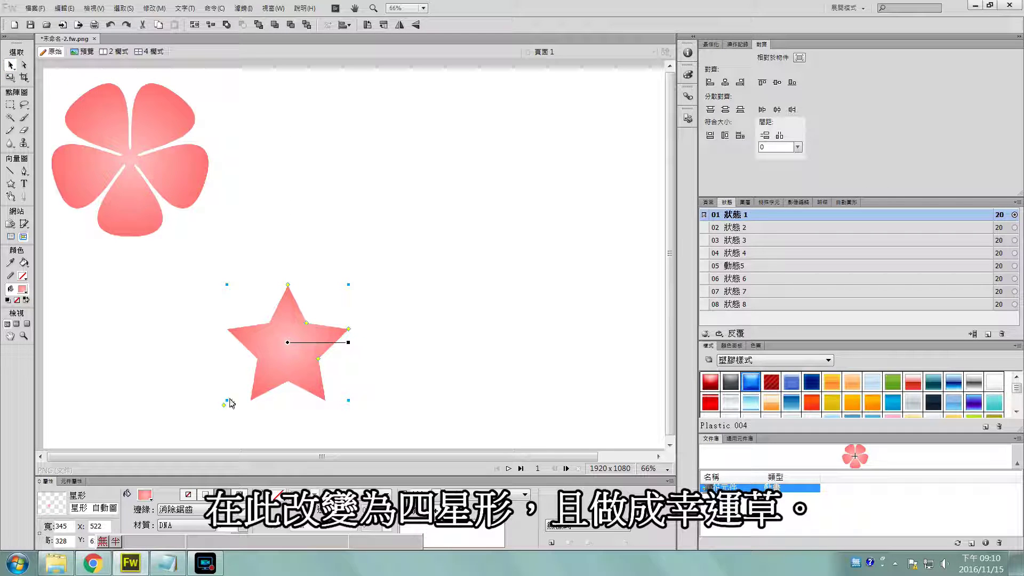
{"action": "left_click_drag", "start_coordinate": [224, 405], "coordinate": [228, 411]}
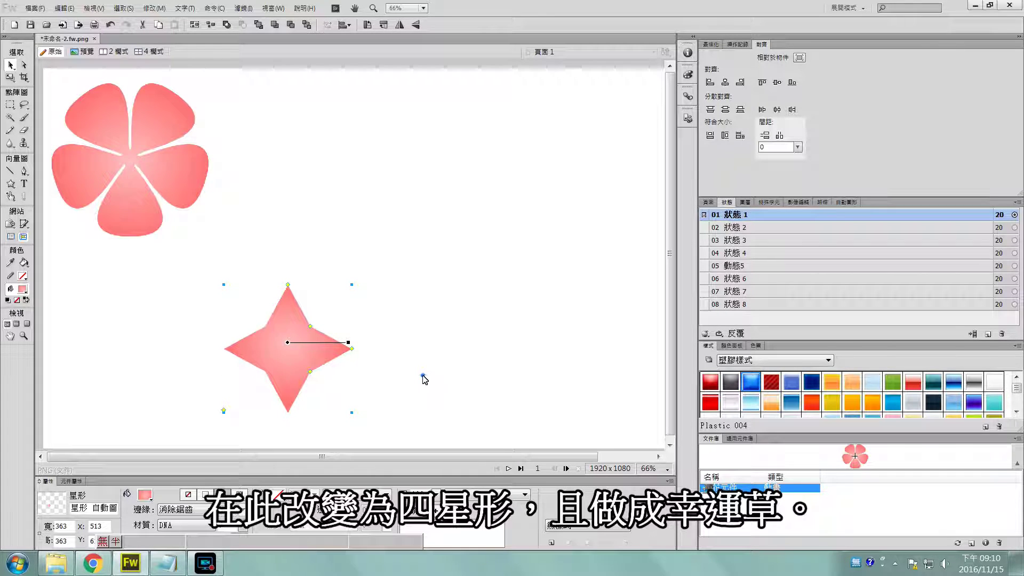
- Reshape the four-point star's tips and inner corners into a rounded diamond about 290 × 290 px
{"action": "left_click_drag", "start_coordinate": [310, 373], "coordinate": [354, 415]}
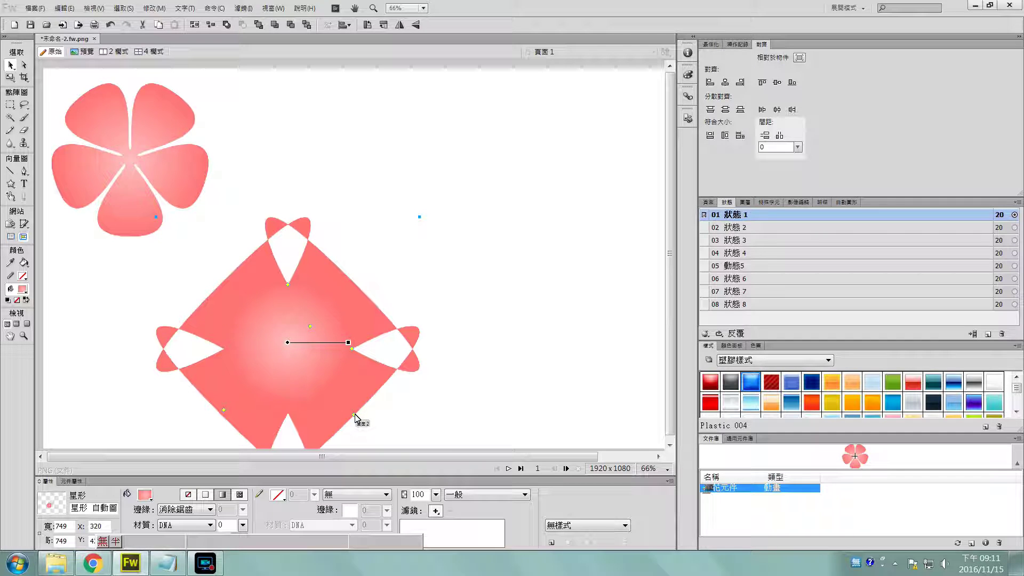
{"action": "mouse_move", "coordinate": [352, 350]}
{"action": "left_mouse_down"}
{"action": "mouse_move", "coordinate": [309, 346]}
{"action": "mouse_move", "coordinate": [372, 359]}
{"action": "mouse_move", "coordinate": [336, 350]}
{"action": "left_mouse_up"}
{"action": "left_click_drag", "start_coordinate": [354, 415], "coordinate": [309, 365]}
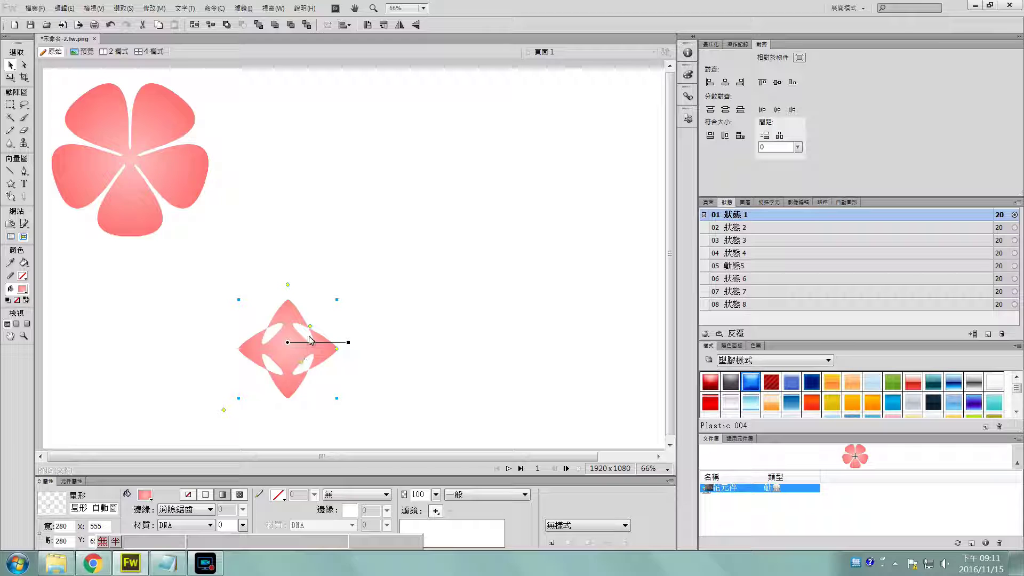
{"action": "left_click_drag", "start_coordinate": [310, 326], "coordinate": [299, 350]}
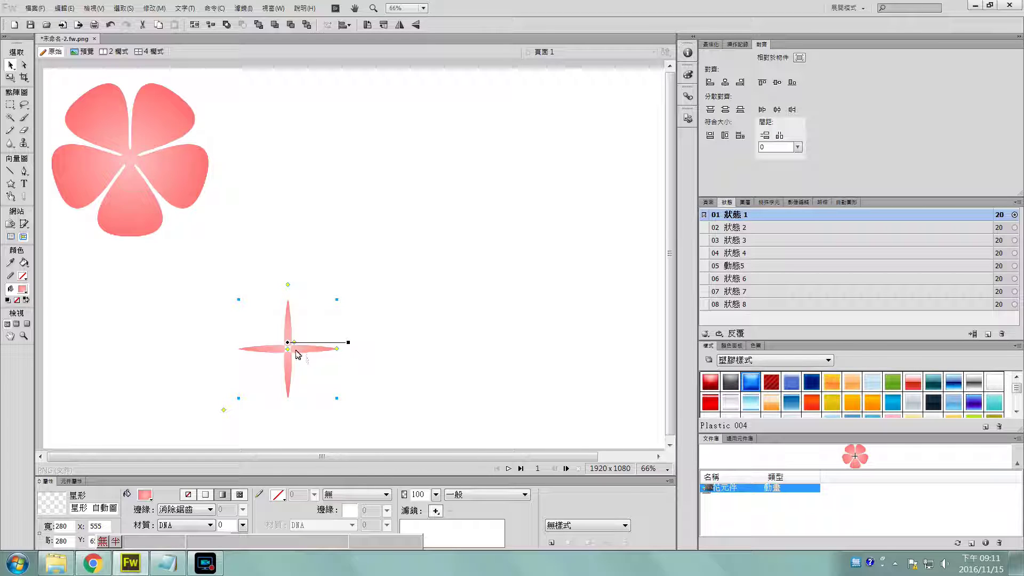
{"action": "mouse_move", "coordinate": [288, 351]}
{"action": "left_mouse_down"}
{"action": "mouse_move", "coordinate": [321, 383]}
{"action": "mouse_move", "coordinate": [344, 343]}
{"action": "mouse_move", "coordinate": [286, 366]}
{"action": "mouse_move", "coordinate": [287, 379]}
{"action": "mouse_move", "coordinate": [309, 325]}
{"action": "mouse_move", "coordinate": [283, 355]}
{"action": "left_mouse_up"}
{"action": "left_click", "coordinate": [589, 319]}
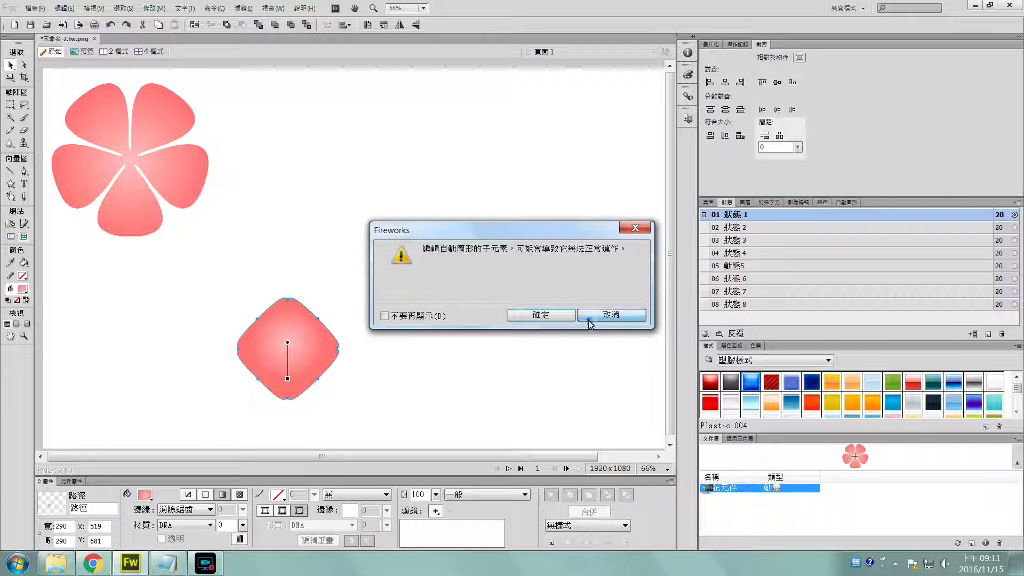
{"action": "key", "text": "ctrl+z"}
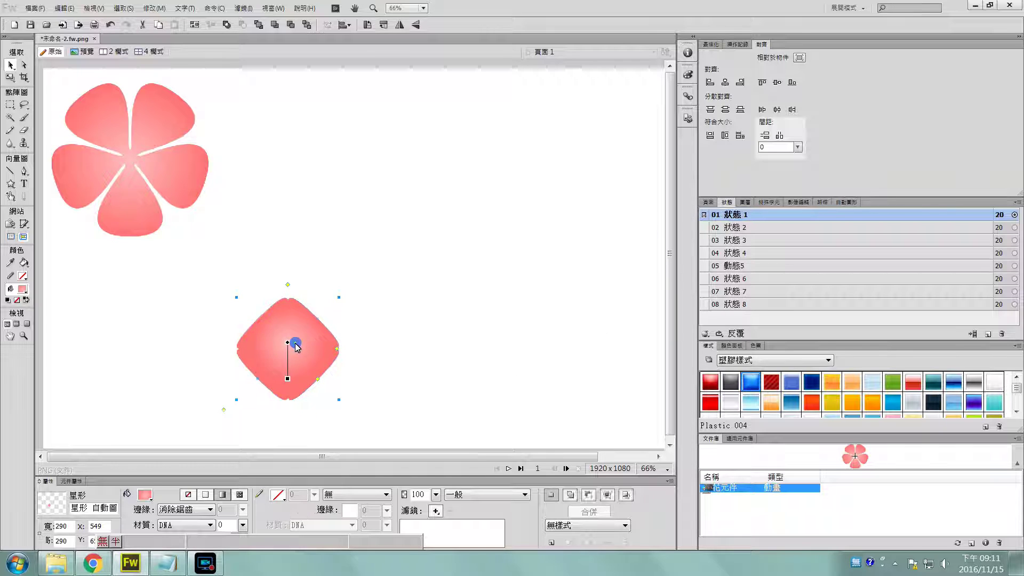
- Reshape the rounded diamond into four separated wedge-shaped leaves about 808 × 808 px across and move the shape up and right to about X 545
{"action": "left_click", "coordinate": [327, 313]}
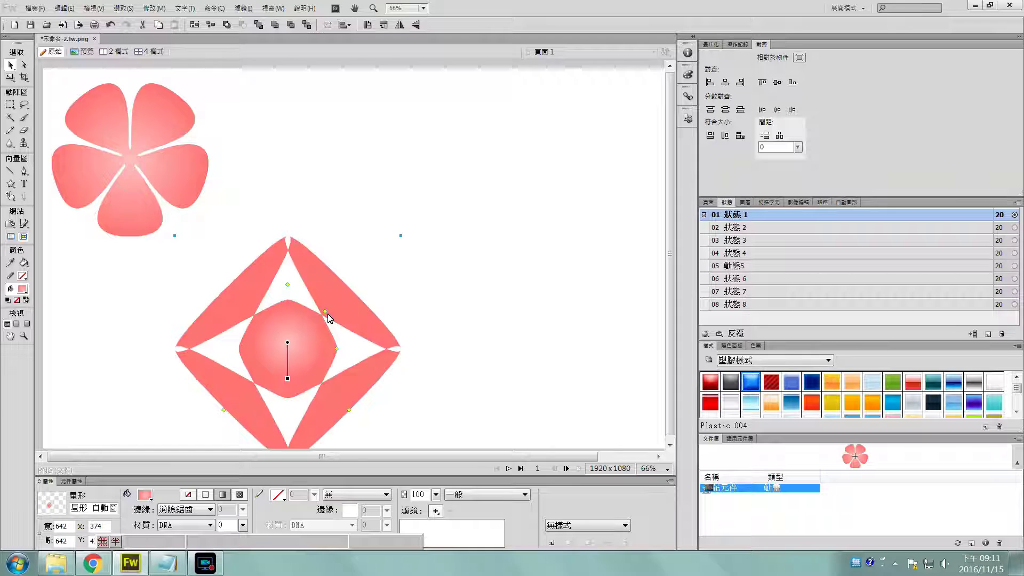
{"action": "left_click_drag", "start_coordinate": [337, 351], "coordinate": [425, 359]}
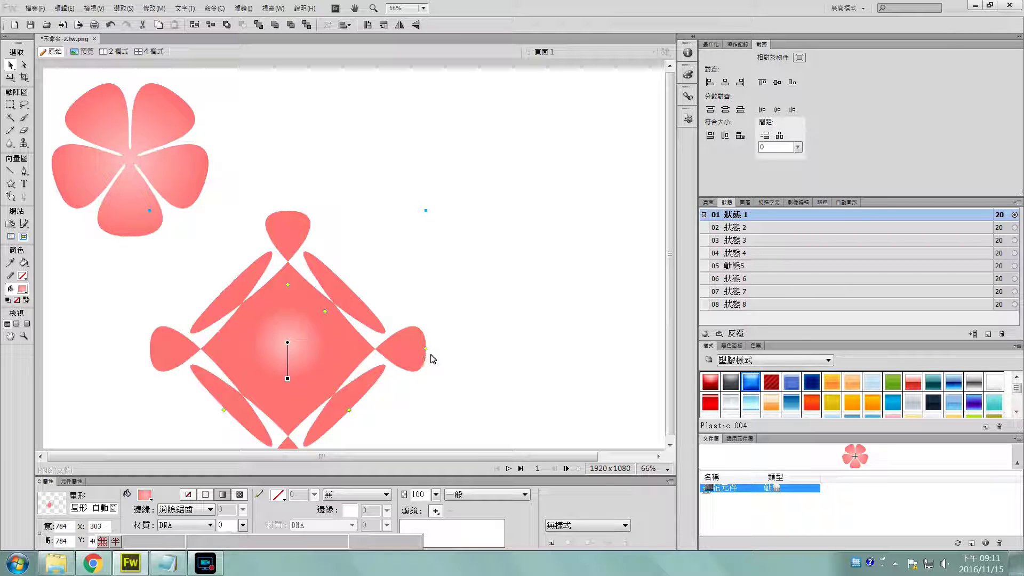
{"action": "left_click_drag", "start_coordinate": [349, 411], "coordinate": [321, 381]}
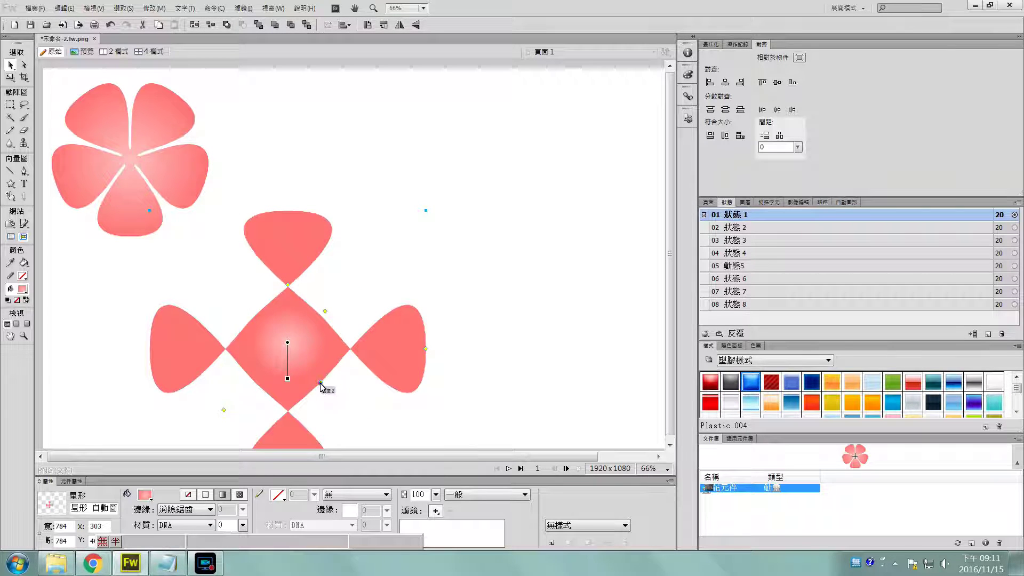
{"action": "left_click_drag", "start_coordinate": [323, 380], "coordinate": [319, 346]}
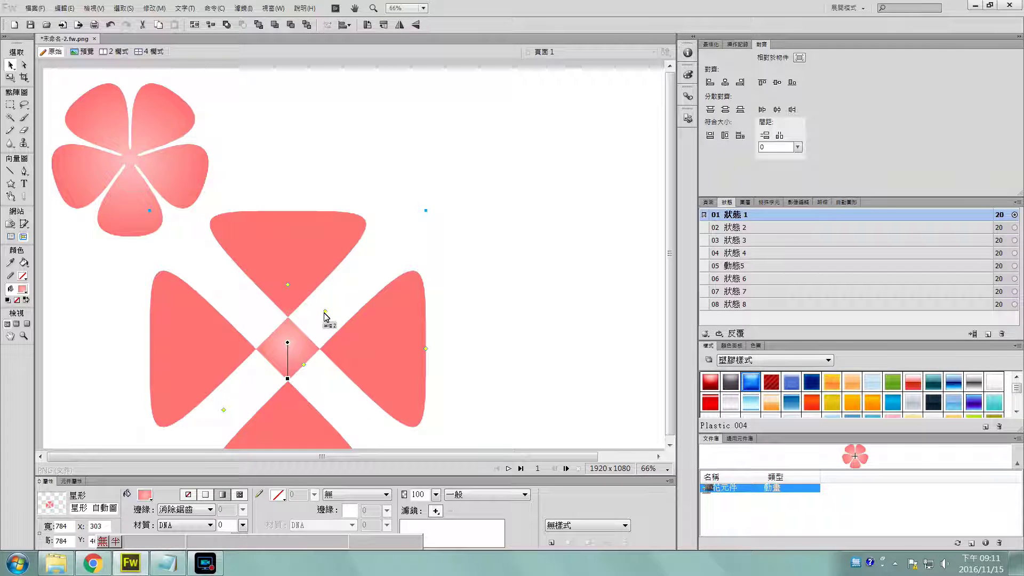
{"action": "mouse_move", "coordinate": [324, 310]}
{"action": "left_mouse_down"}
{"action": "mouse_move", "coordinate": [314, 333]}
{"action": "mouse_move", "coordinate": [326, 316]}
{"action": "left_mouse_up"}
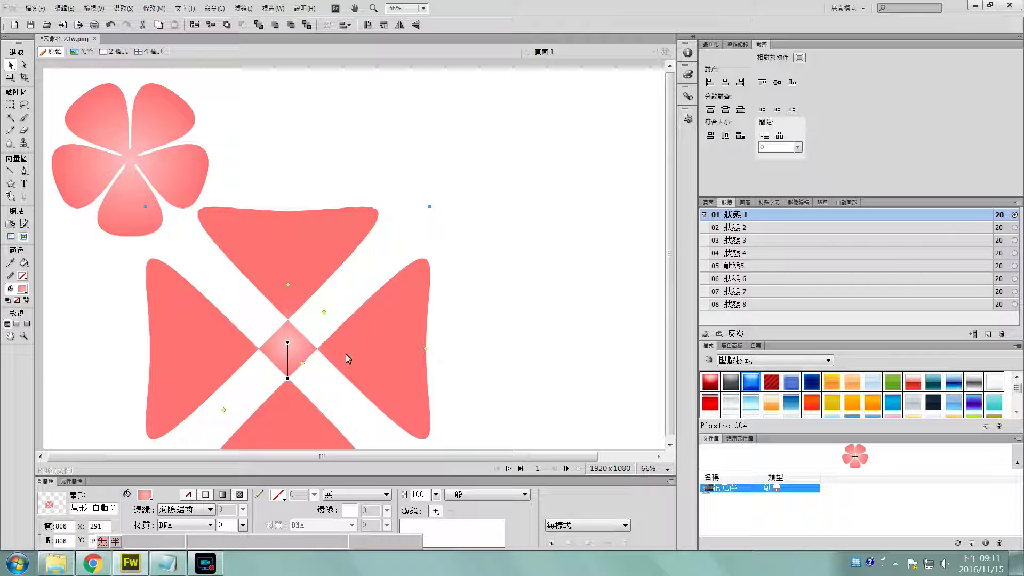
{"action": "left_click_drag", "start_coordinate": [388, 362], "coordinate": [469, 276]}
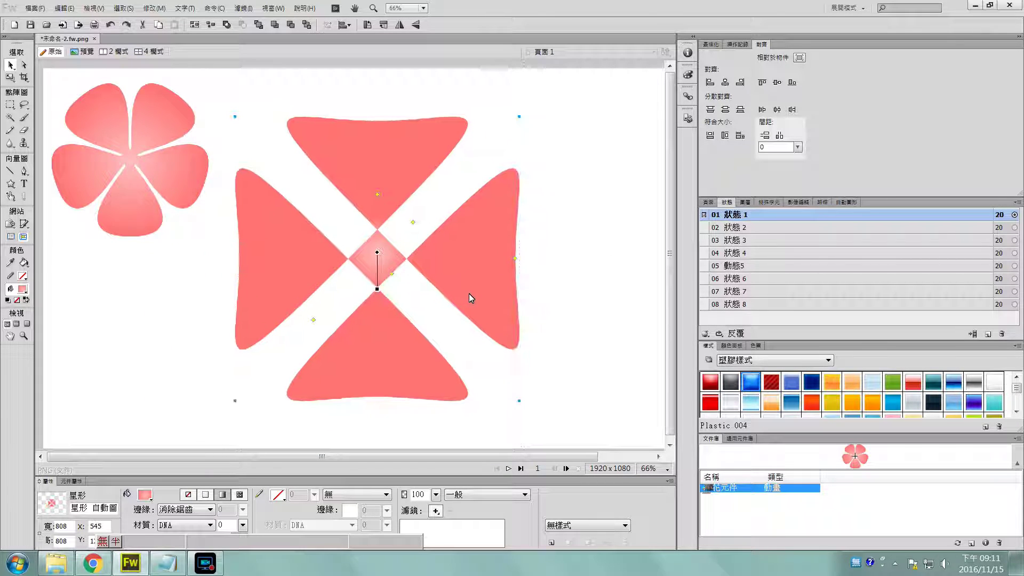
- Round the leaves' outer ends and narrow the gaps between them toward the centre, bringing the shape to about 709 × 709 px
{"action": "mouse_move", "coordinate": [377, 194]}
{"action": "left_mouse_down"}
{"action": "mouse_move", "coordinate": [377, 211]}
{"action": "mouse_move", "coordinate": [380, 198]}
{"action": "left_mouse_up"}
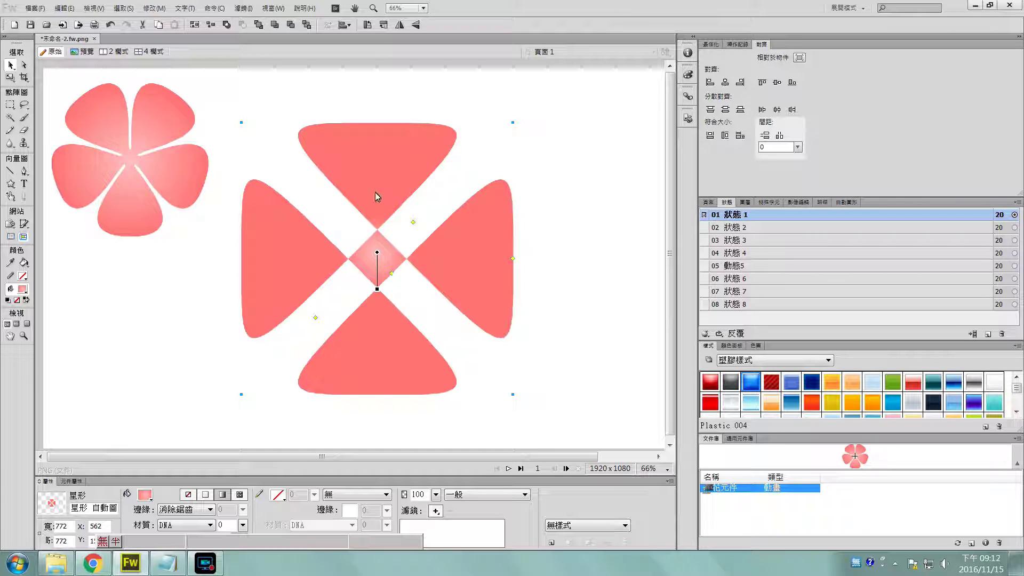
{"action": "mouse_move", "coordinate": [378, 197]}
{"action": "left_mouse_down"}
{"action": "mouse_move", "coordinate": [380, 182]}
{"action": "mouse_move", "coordinate": [377, 208]}
{"action": "left_mouse_up"}
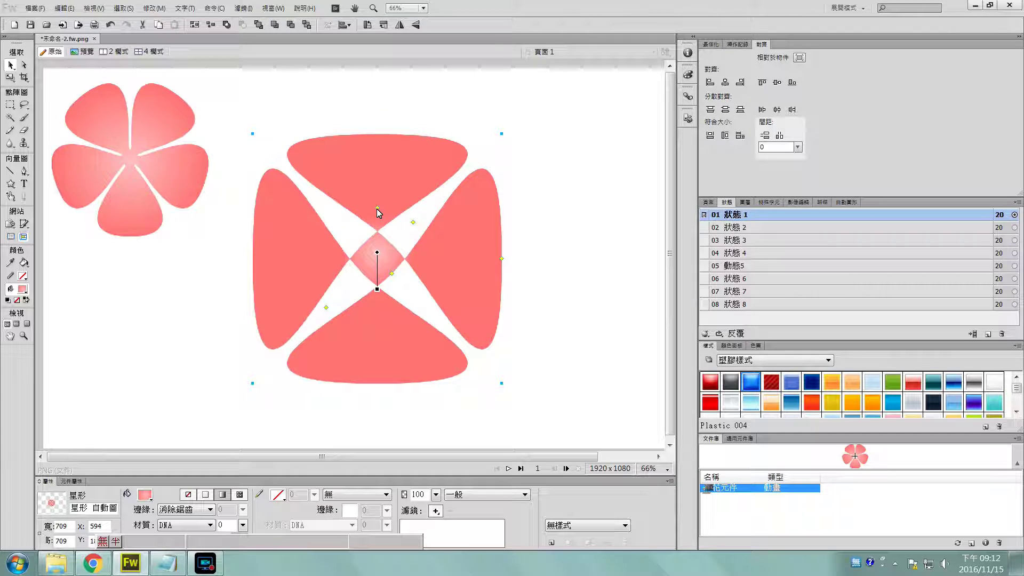
{"action": "left_click_drag", "start_coordinate": [391, 275], "coordinate": [384, 267]}
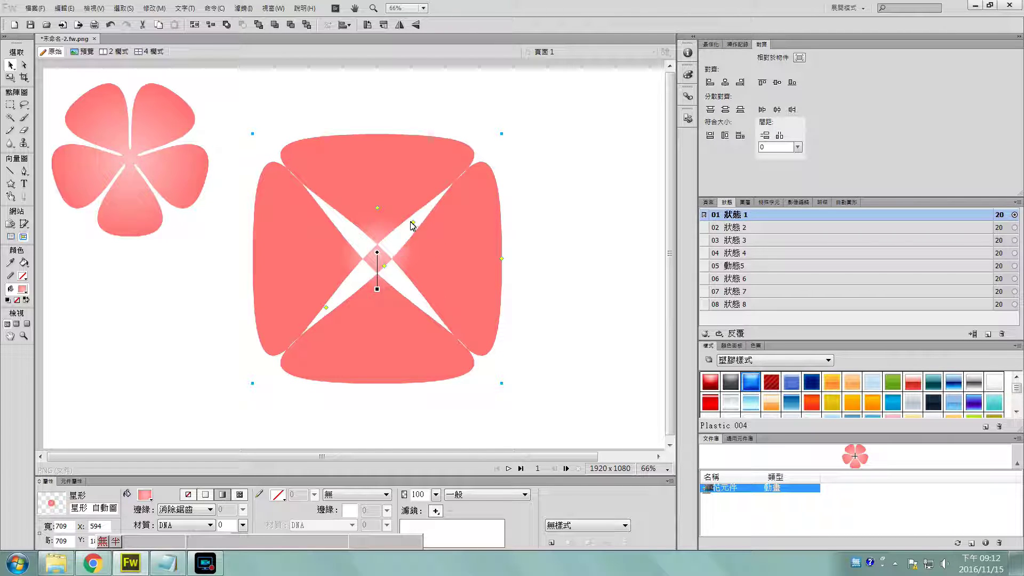
{"action": "left_click_drag", "start_coordinate": [413, 224], "coordinate": [447, 194]}
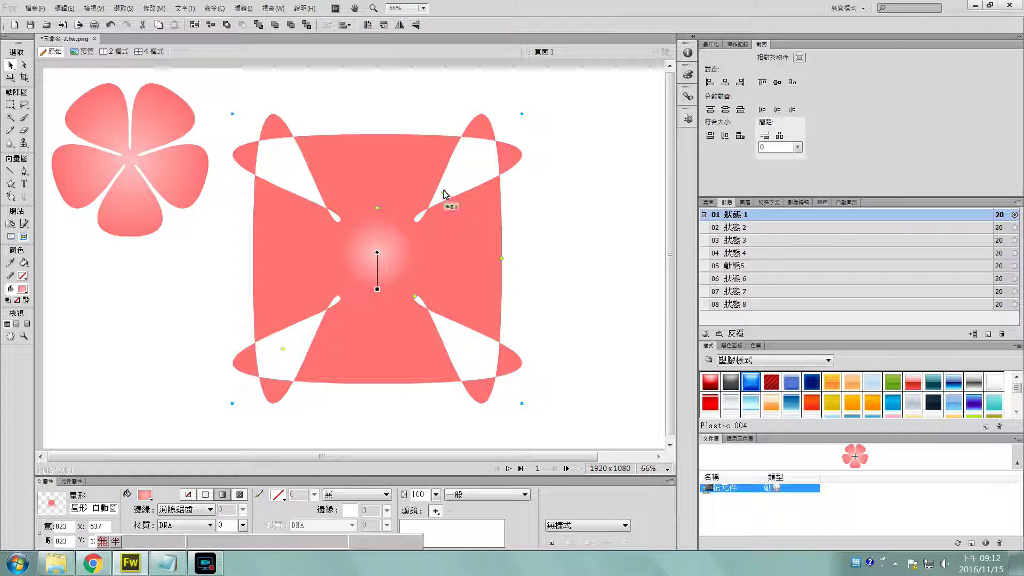
{"action": "key", "text": "ctrl+z"}
{"action": "key", "text": "ctrl+z"}
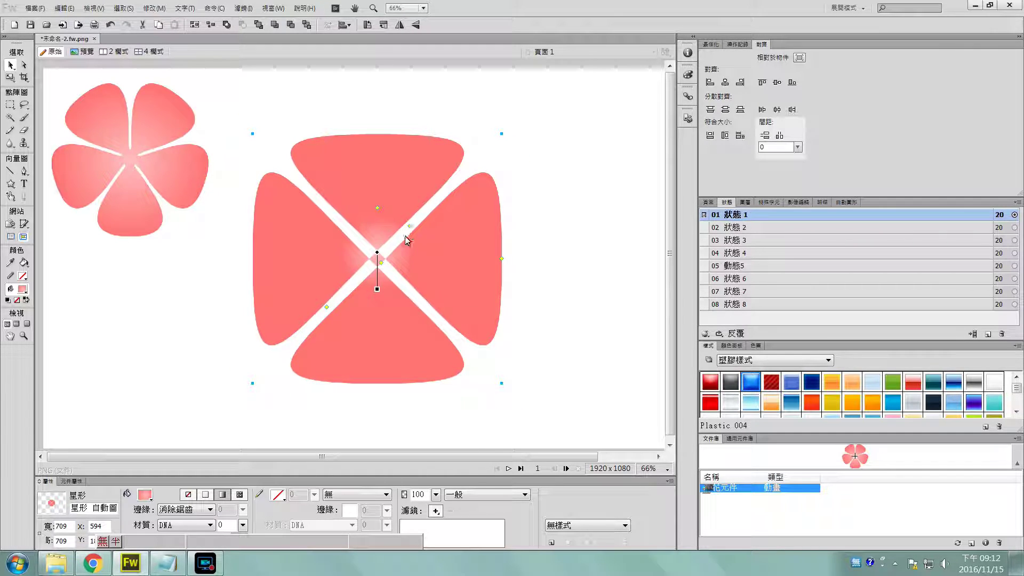
{"action": "left_click_drag", "start_coordinate": [382, 262], "coordinate": [378, 260]}
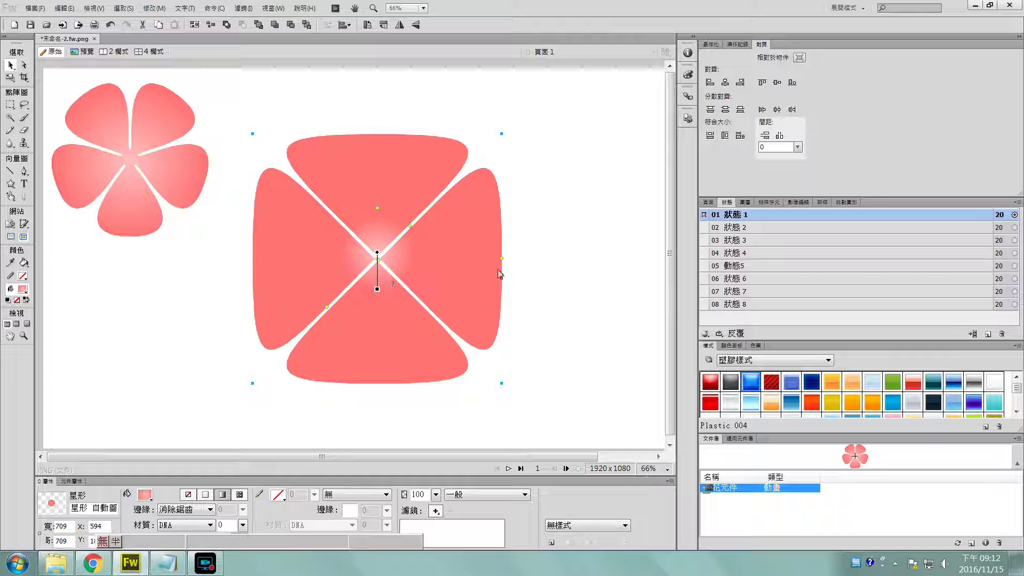
- Pull in the star's outer points to shrink the clover to about 231 × 231 px with nearly flat leaf ends
{"action": "left_click_drag", "start_coordinate": [501, 261], "coordinate": [430, 262]}
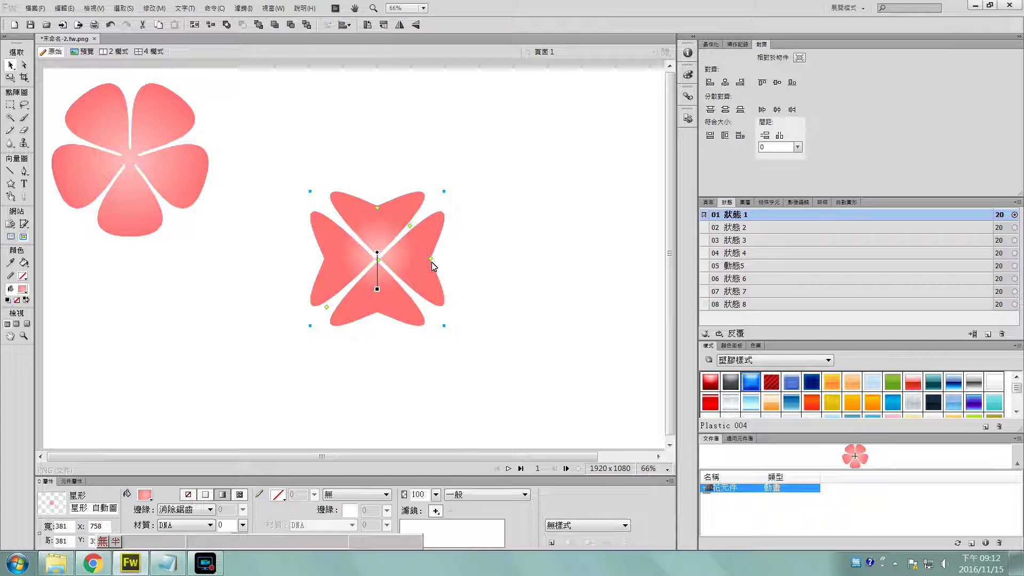
{"action": "left_click_drag", "start_coordinate": [377, 209], "coordinate": [377, 220]}
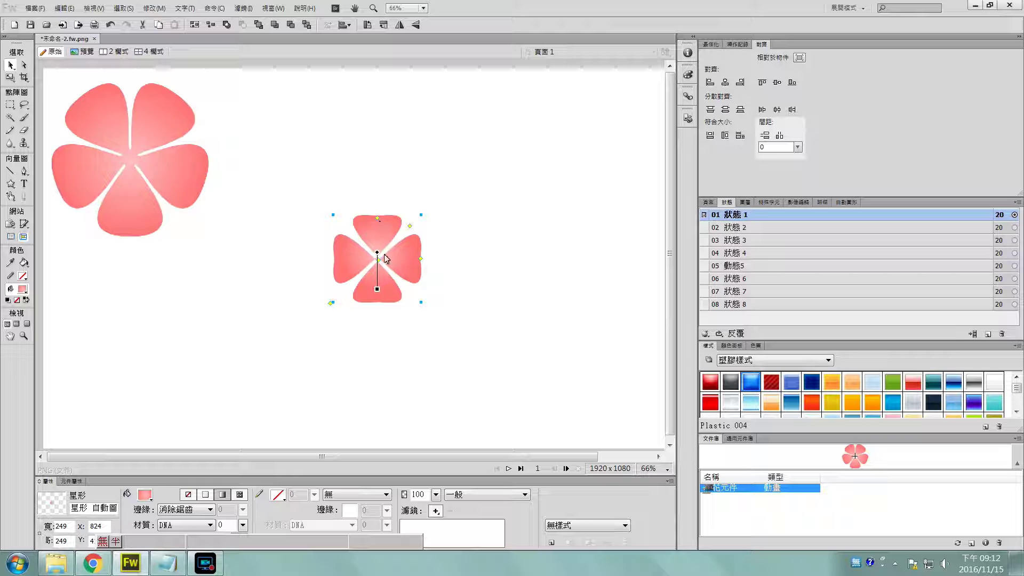
{"action": "left_click_drag", "start_coordinate": [378, 223], "coordinate": [378, 234]}
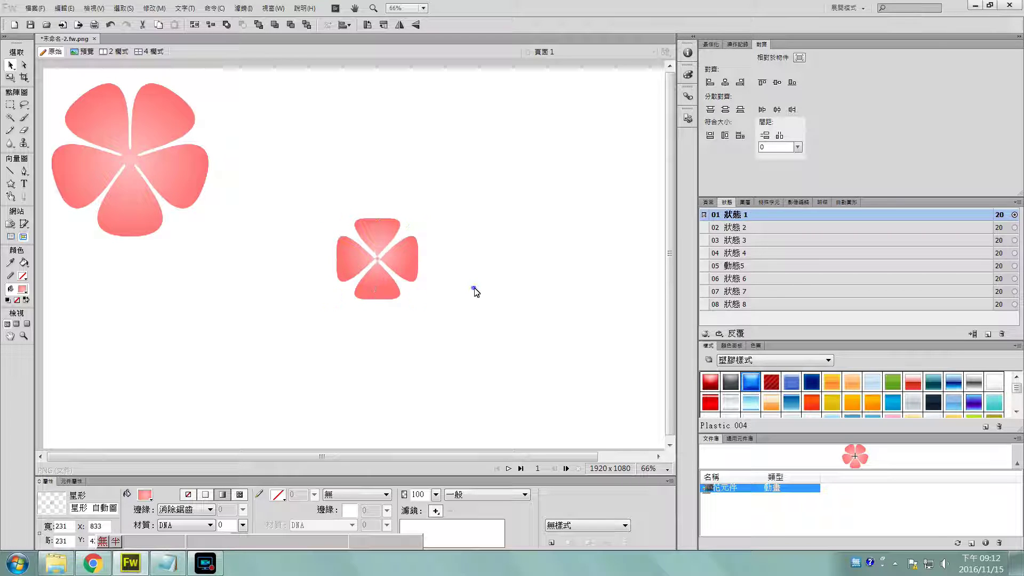
{"action": "left_click", "coordinate": [474, 289]}
{"action": "left_click", "coordinate": [379, 261]}
{"action": "left_click", "coordinate": [479, 302]}
{"action": "left_click", "coordinate": [380, 263]}
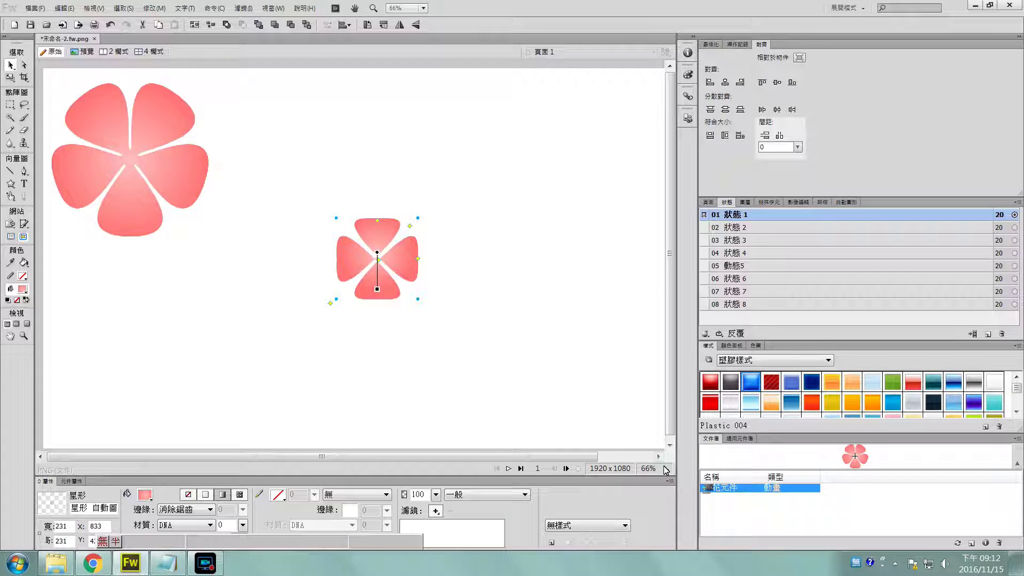
- Pull the clover's inner corners together at its centre so that the four leaves meet in a single point
{"action": "left_click", "coordinate": [666, 469]}
{"action": "left_click", "coordinate": [665, 379]}
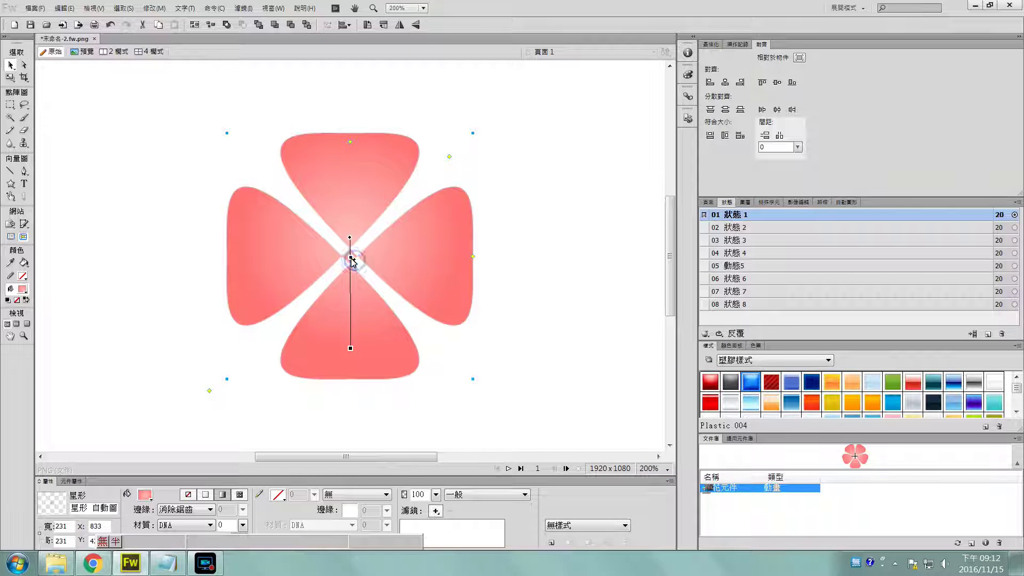
{"action": "key", "text": "ctrl+z"}
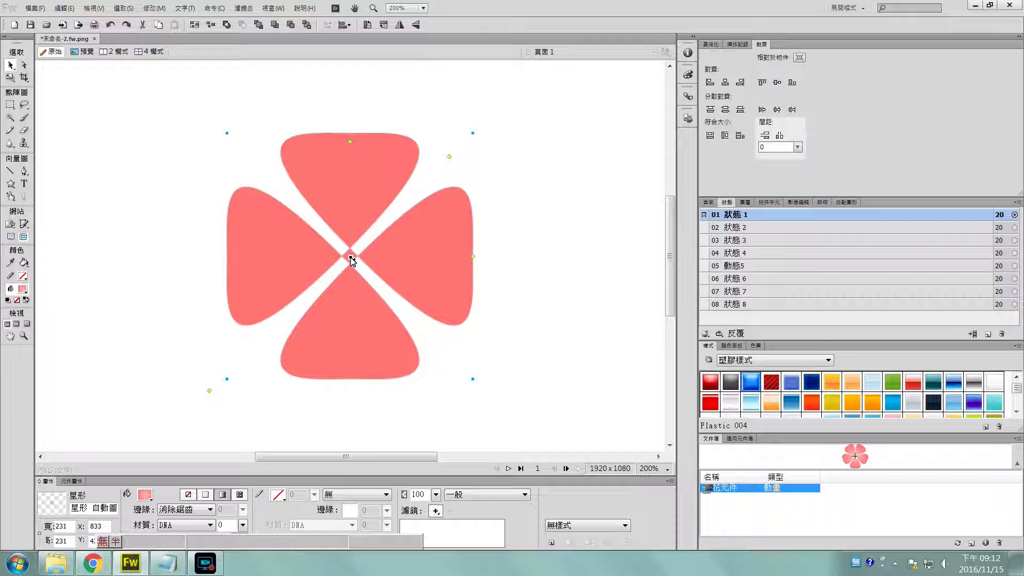
{"action": "key", "text": "ctrl+shift+g"}
{"action": "left_click", "coordinate": [343, 325]}
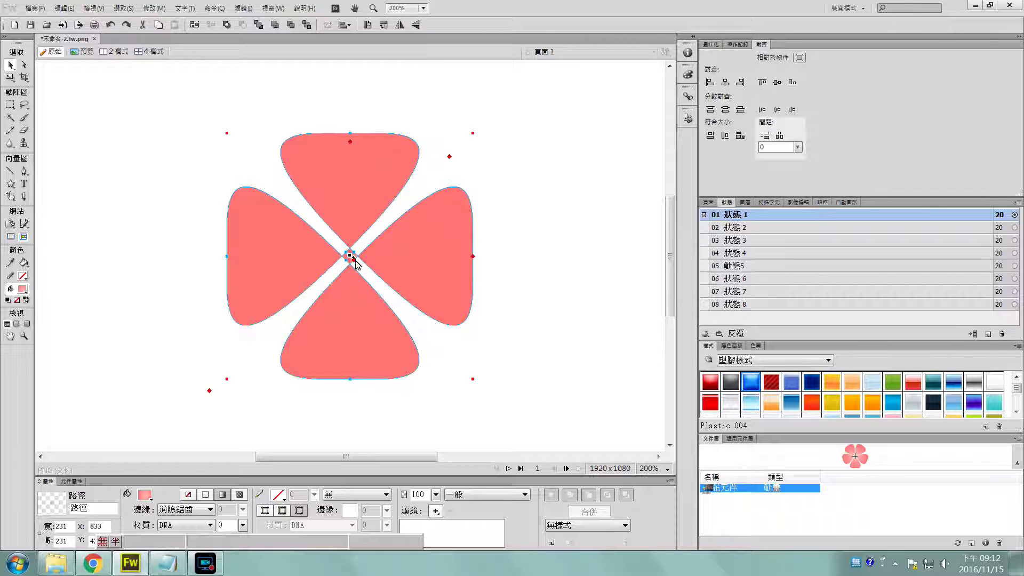
{"action": "left_click", "coordinate": [354, 258]}
{"action": "left_click", "coordinate": [357, 258]}
{"action": "left_click", "coordinate": [362, 242]}
{"action": "left_click", "coordinate": [355, 261]}
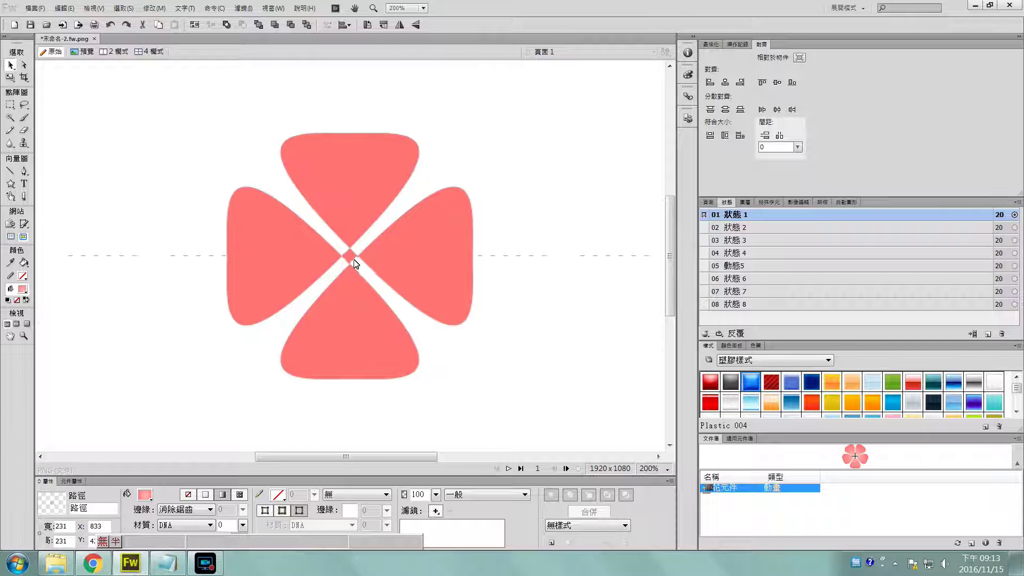
{"action": "left_click", "coordinate": [355, 261]}
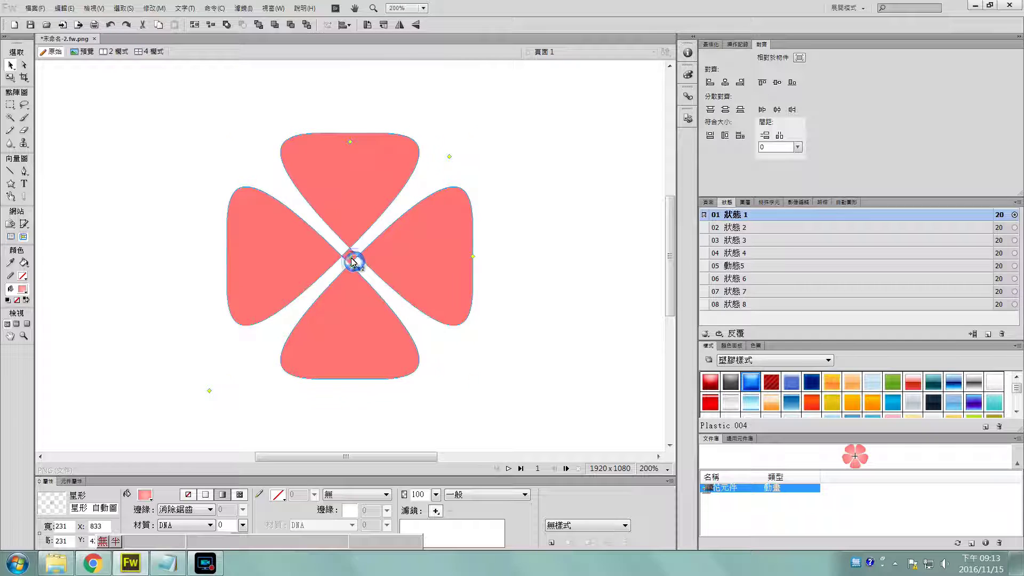
{"action": "left_click", "coordinate": [359, 245]}
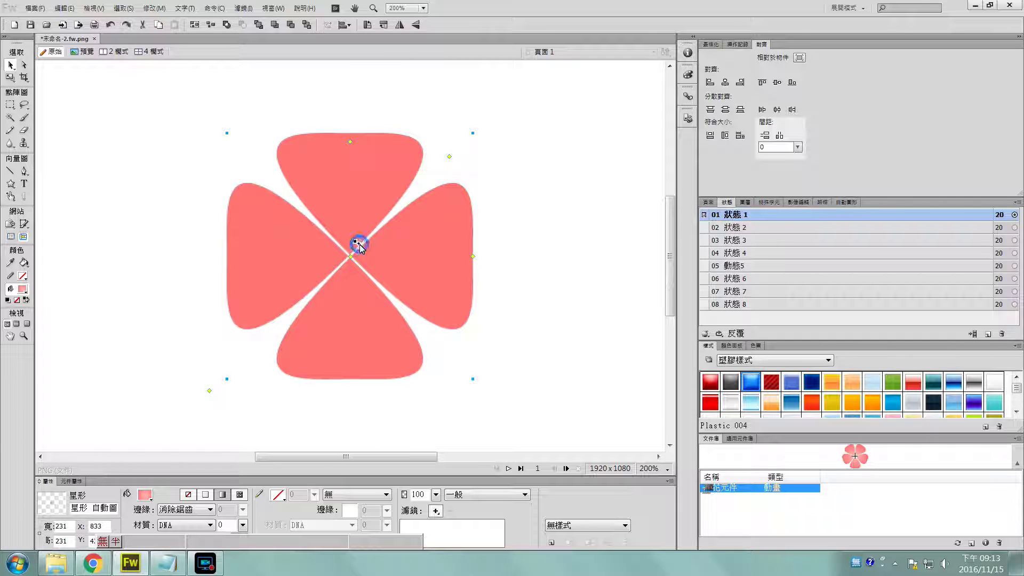
{"action": "left_click", "coordinate": [359, 244]}
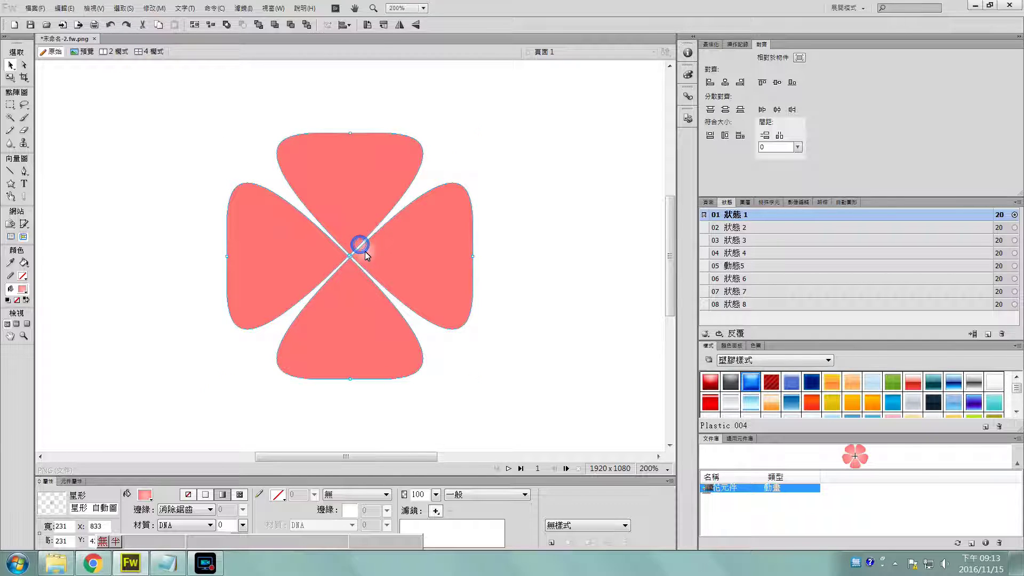
- Spread the collapsed radial gradient by placing one handle at the clover's centre and the other inside the right leaf
{"action": "left_click_drag", "start_coordinate": [392, 274], "coordinate": [398, 279]}
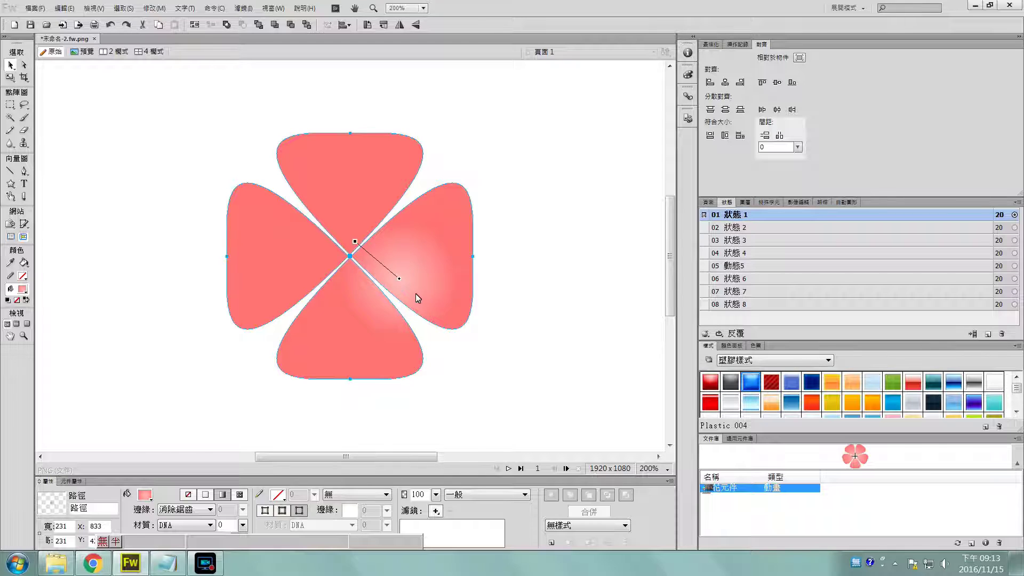
{"action": "left_click_drag", "start_coordinate": [354, 241], "coordinate": [350, 256]}
{"action": "mouse_move", "coordinate": [398, 279]}
{"action": "left_mouse_down"}
{"action": "mouse_move", "coordinate": [389, 288]}
{"action": "mouse_move", "coordinate": [351, 257]}
{"action": "mouse_move", "coordinate": [403, 284]}
{"action": "left_mouse_up"}
{"action": "left_click_drag", "start_coordinate": [398, 278], "coordinate": [398, 277]}
{"action": "left_click", "coordinate": [401, 278]}
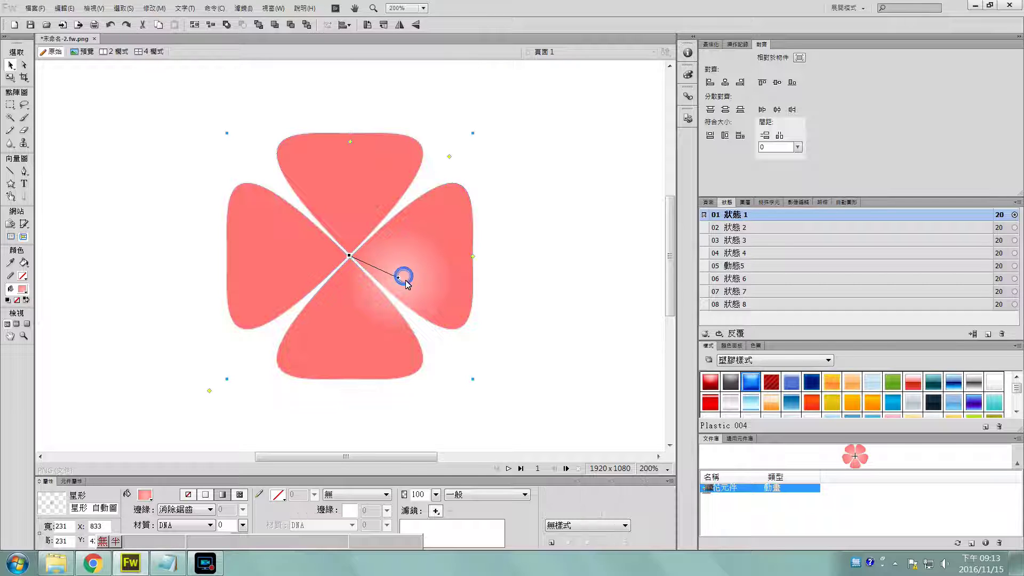
{"action": "left_click", "coordinate": [399, 280]}
{"action": "left_click", "coordinate": [401, 278]}
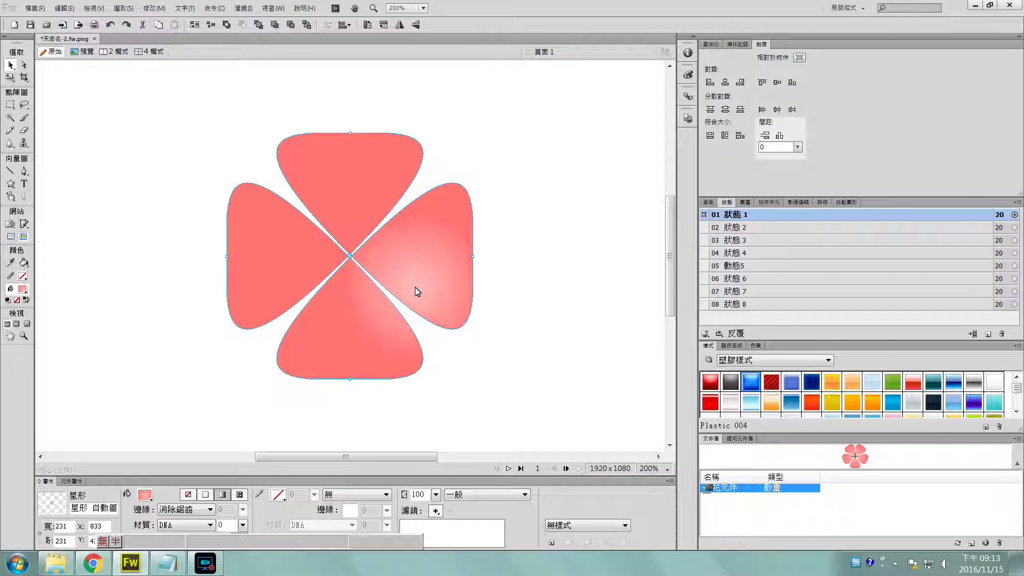
{"action": "left_click_drag", "start_coordinate": [322, 244], "coordinate": [354, 259]}
{"action": "left_click", "coordinate": [601, 315]}
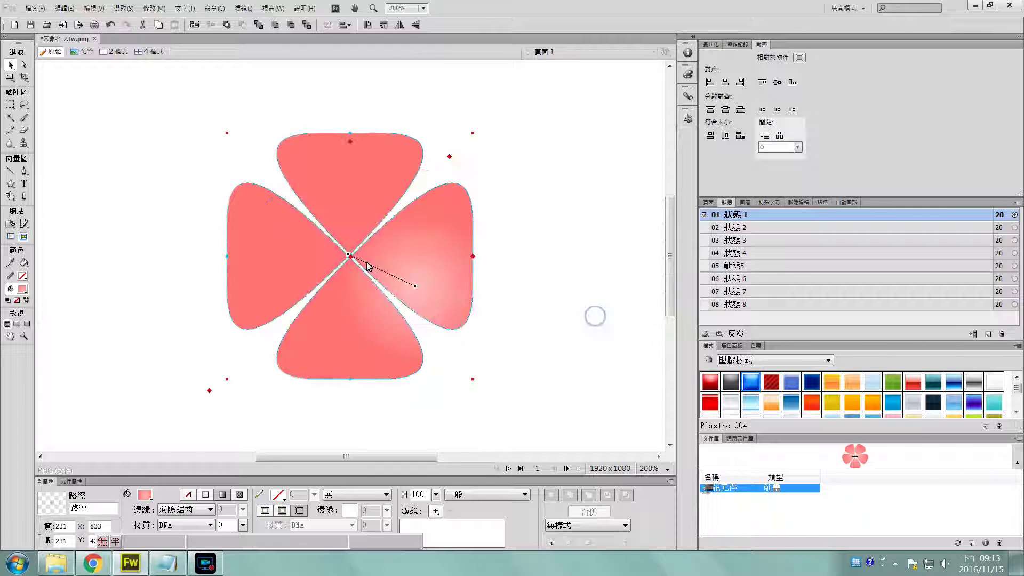
{"action": "mouse_move", "coordinate": [399, 254]}
{"action": "left_mouse_down"}
{"action": "mouse_move", "coordinate": [484, 273]}
{"action": "mouse_move", "coordinate": [388, 261]}
{"action": "left_mouse_up"}
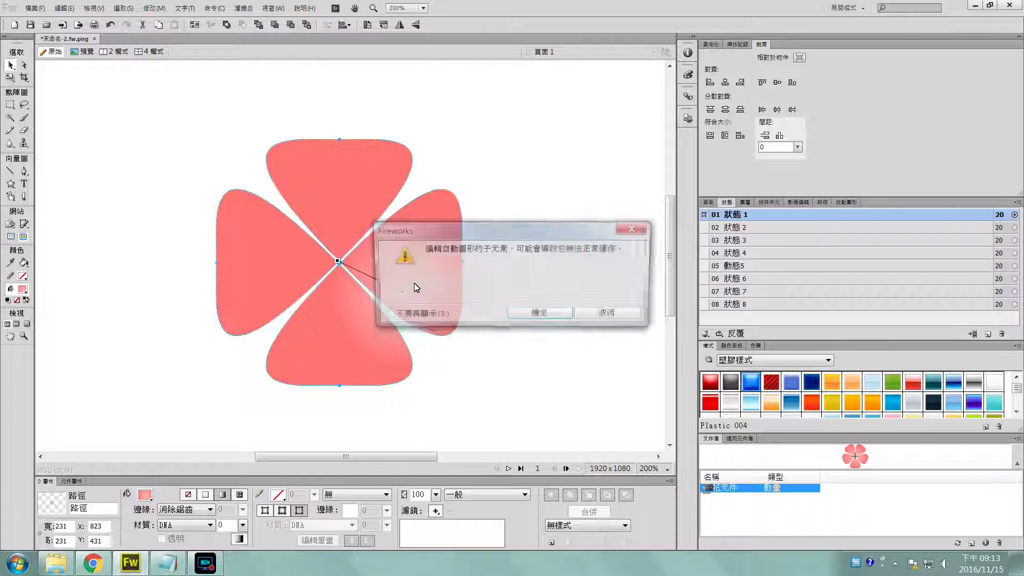
{"action": "left_click", "coordinate": [611, 315]}
{"action": "left_click", "coordinate": [144, 495]}
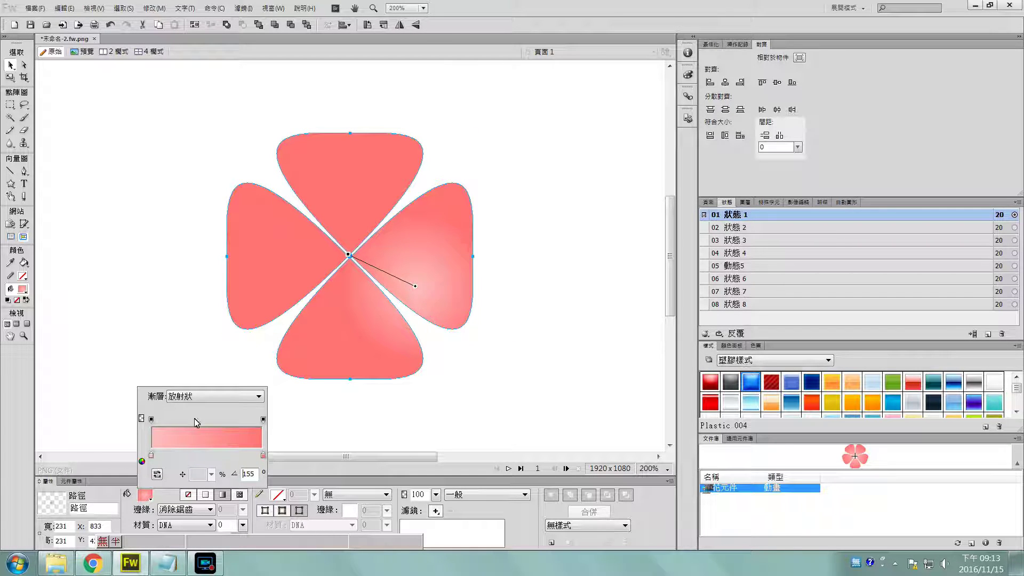
{"action": "left_click", "coordinate": [347, 257]}
- Centre the clover's radial gradient where the leaves meet, ending it inside the left leaf, and return the zoom to 66%
{"action": "mouse_move", "coordinate": [348, 256]}
{"action": "left_mouse_down"}
{"action": "mouse_move", "coordinate": [317, 250]}
{"action": "mouse_move", "coordinate": [340, 251]}
{"action": "left_mouse_up"}
{"action": "left_click_drag", "start_coordinate": [336, 265], "coordinate": [312, 250]}
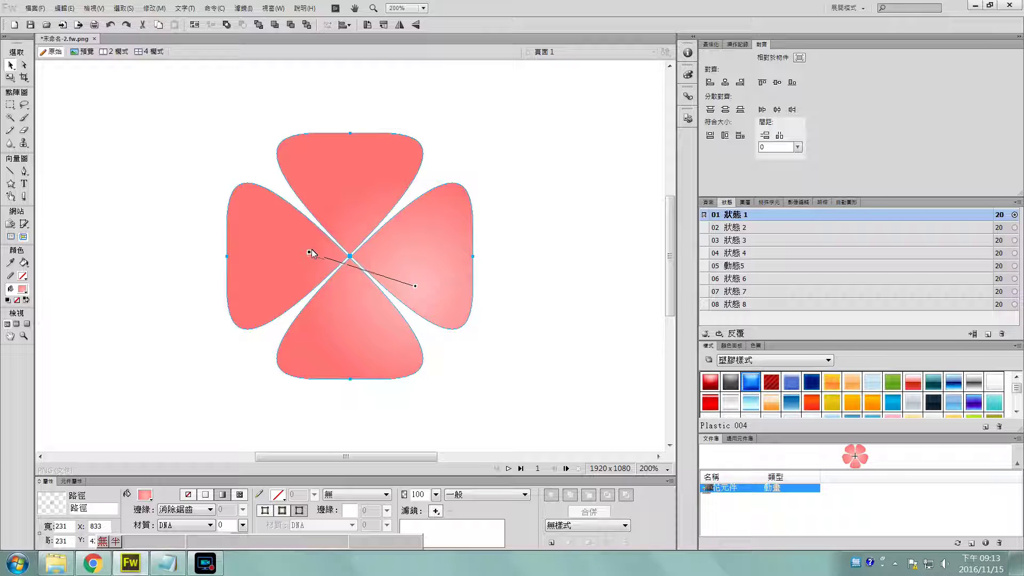
{"action": "left_click_drag", "start_coordinate": [415, 287], "coordinate": [351, 257]}
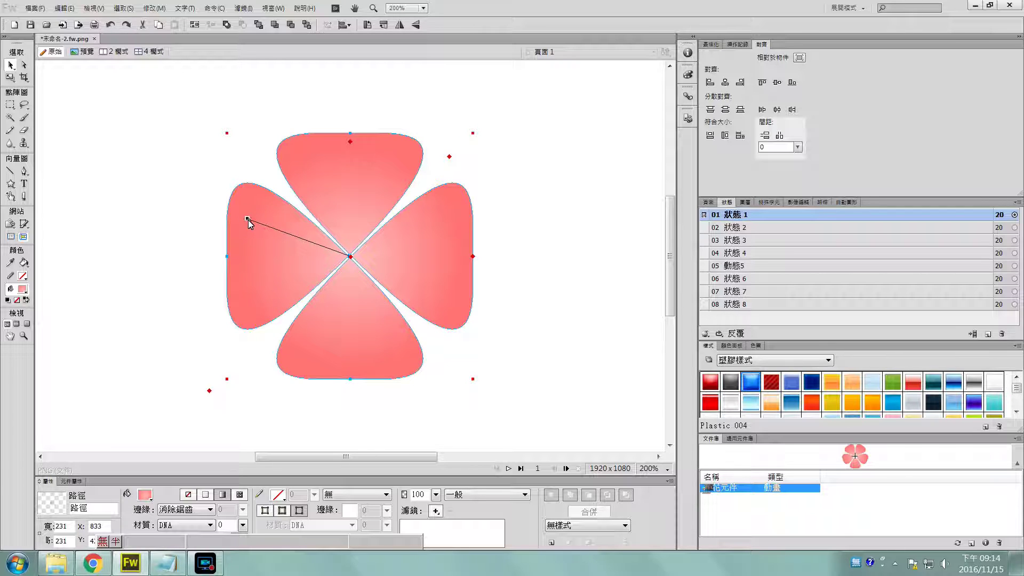
{"action": "left_click_drag", "start_coordinate": [265, 253], "coordinate": [275, 262]}
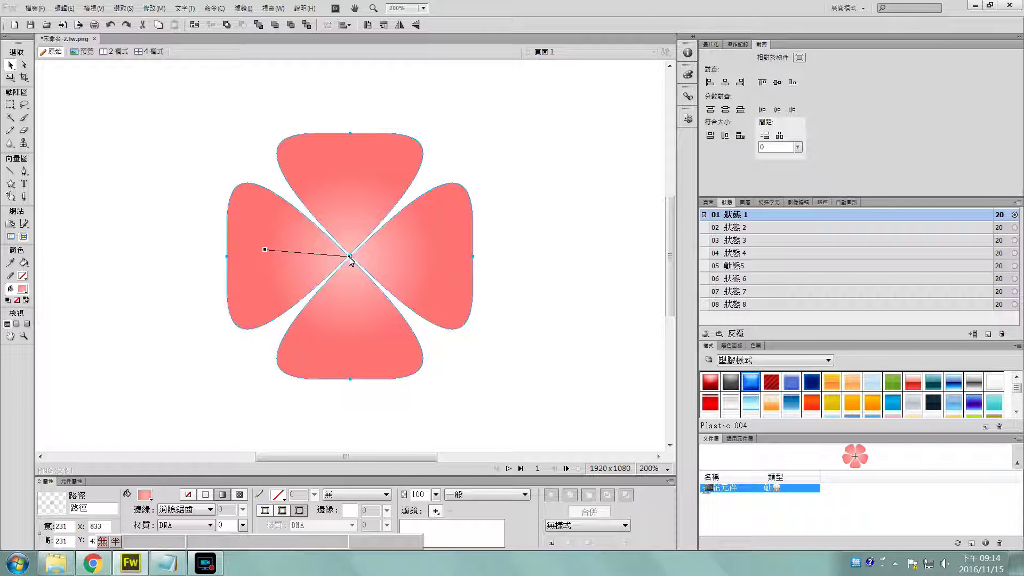
{"action": "left_click", "coordinate": [579, 296]}
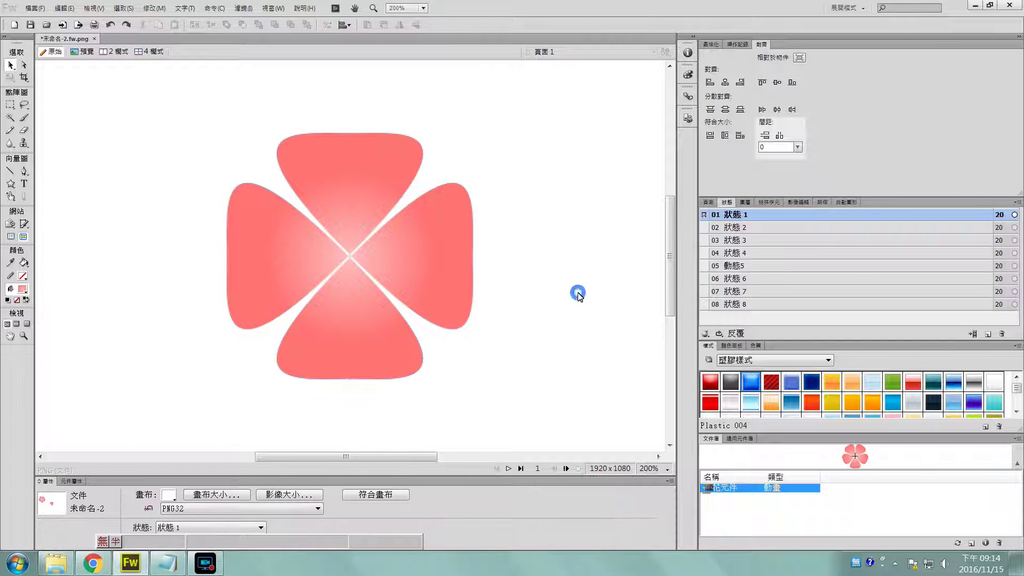
{"action": "left_click", "coordinate": [667, 469]}
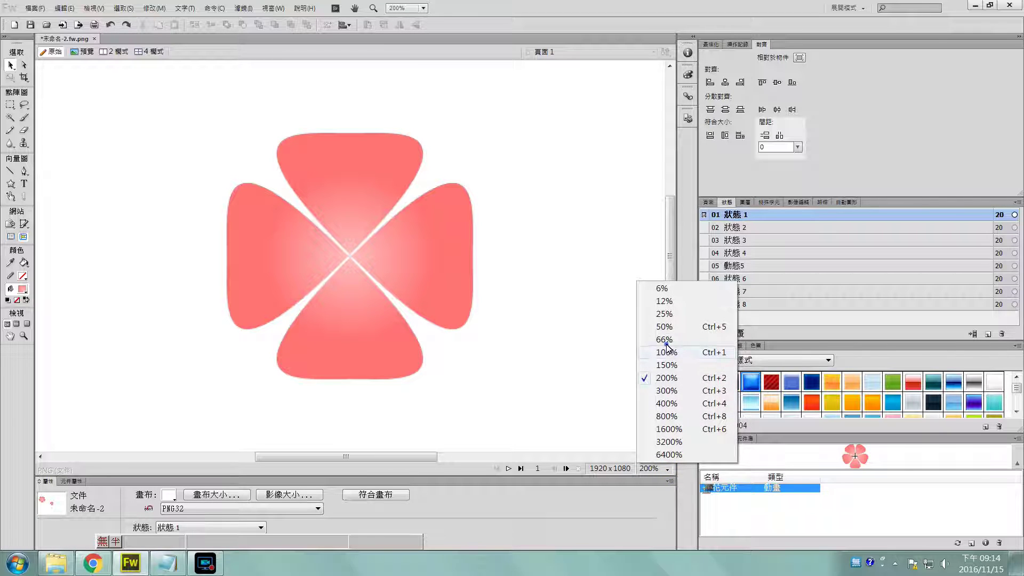
{"action": "left_click", "coordinate": [665, 340]}
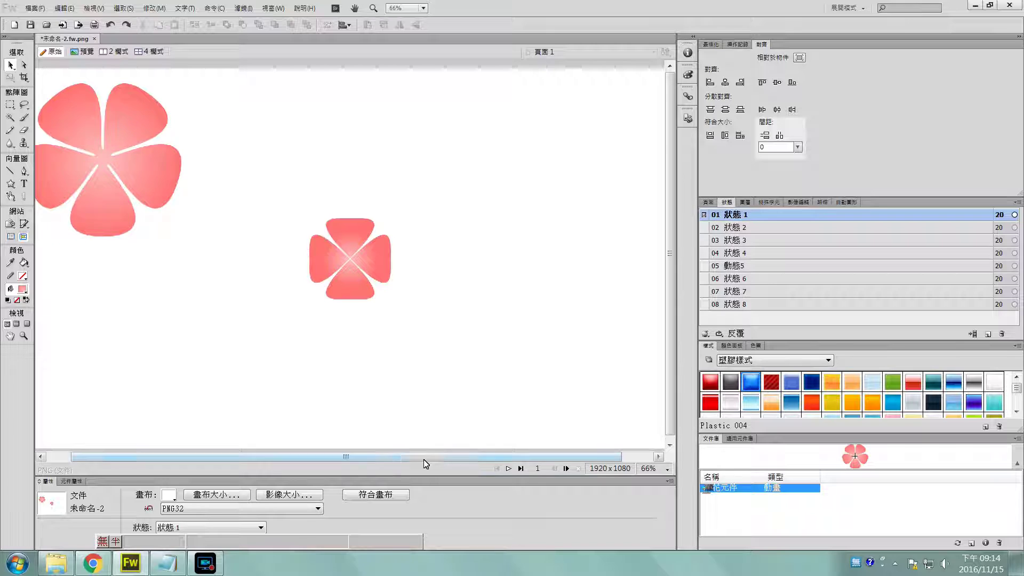
- Recolour the clover's radial gradient to medium blue at its outer end and light blue at its centre
{"action": "scroll", "coordinate": [425, 464], "scroll_direction": "left", "scroll_amount": 3}
{"action": "left_click", "coordinate": [373, 286]}
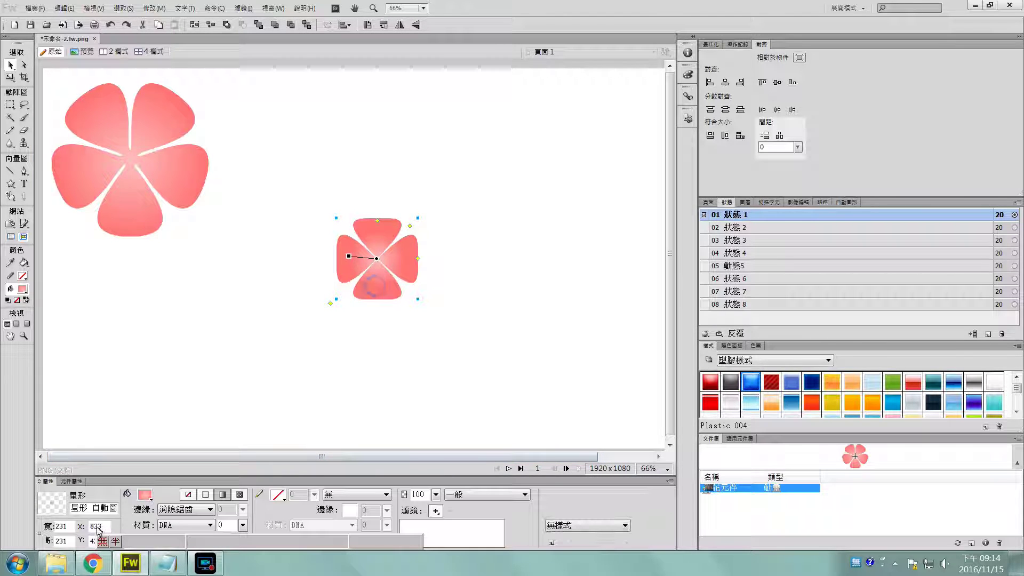
{"action": "left_click", "coordinate": [144, 494]}
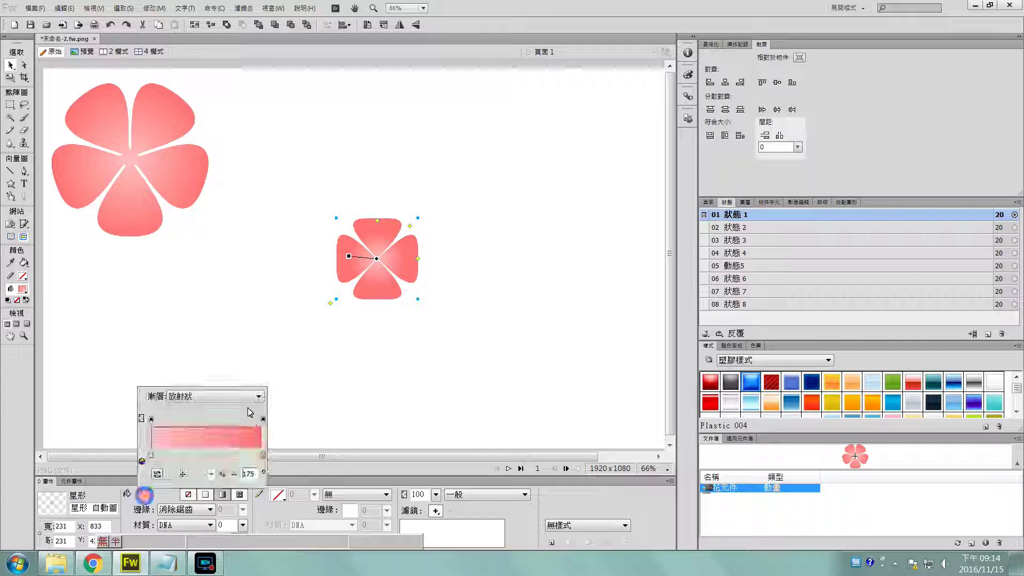
{"action": "left_click", "coordinate": [262, 456]}
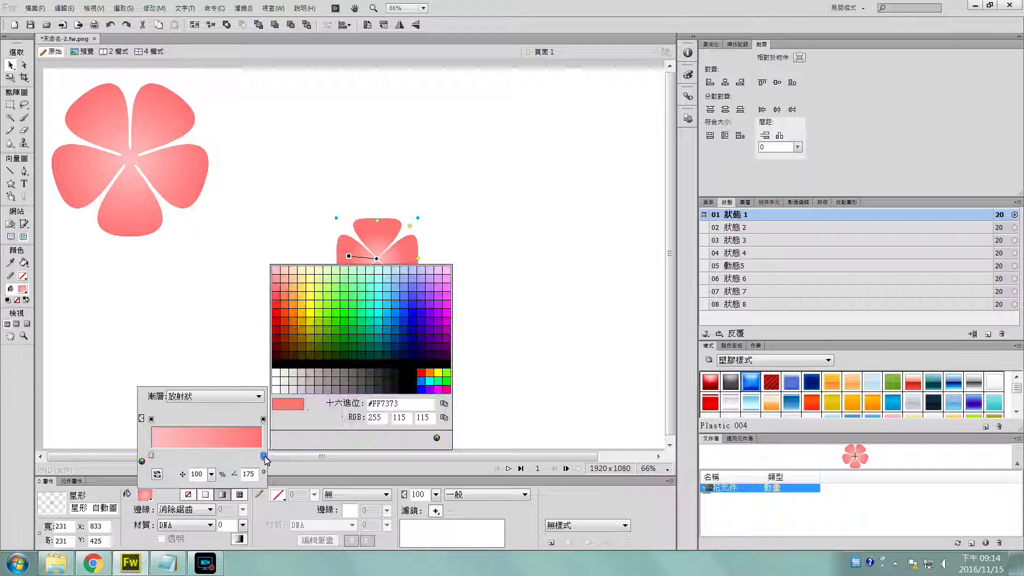
{"action": "left_click", "coordinate": [414, 298]}
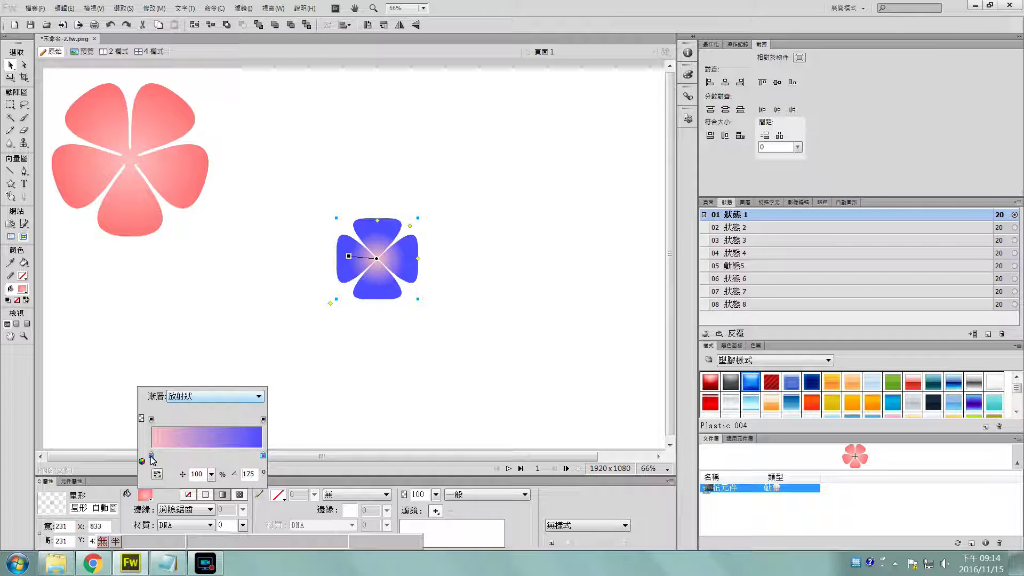
{"action": "left_click", "coordinate": [151, 457]}
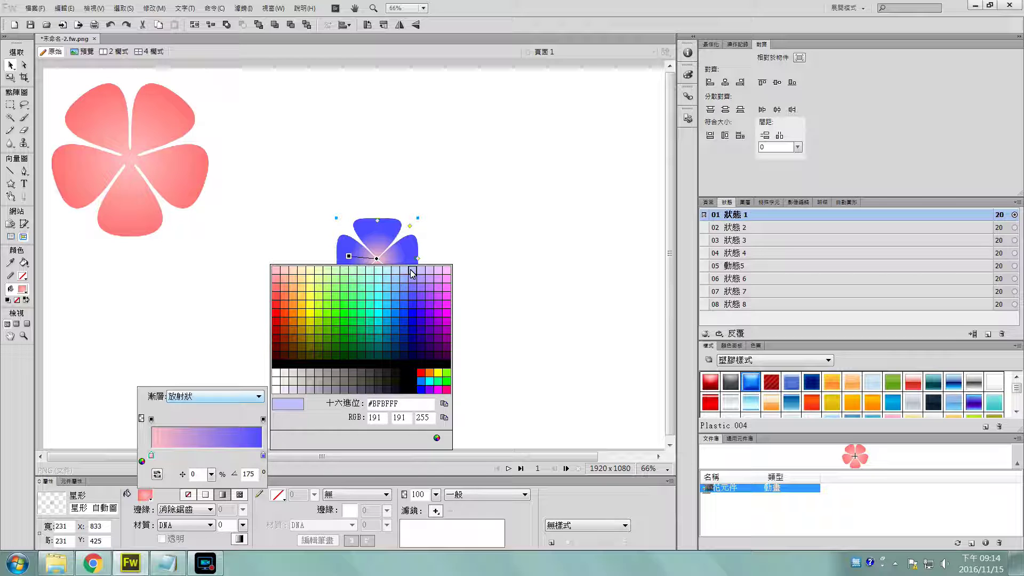
{"action": "left_click", "coordinate": [389, 269]}
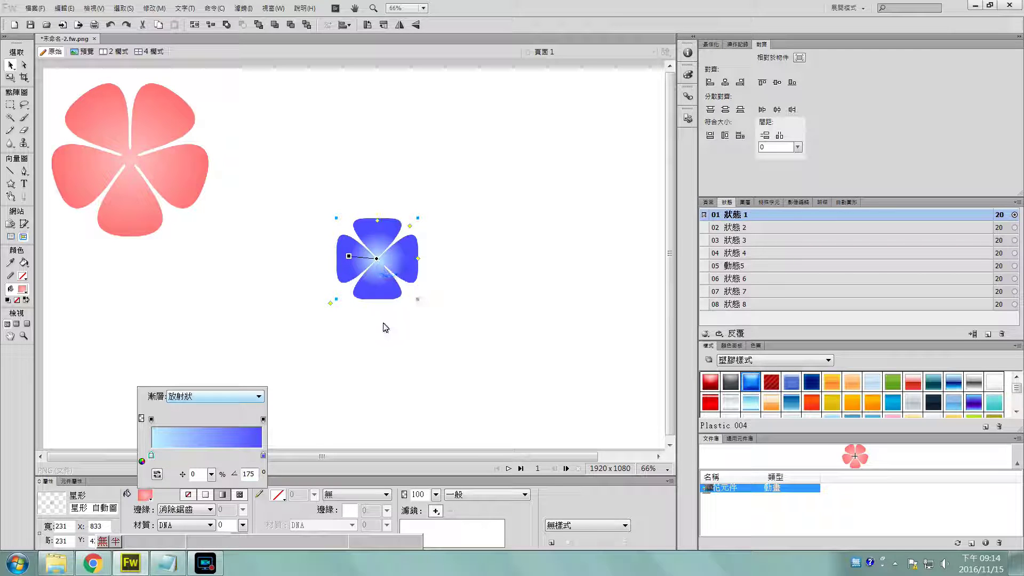
{"action": "left_click", "coordinate": [402, 347]}
{"action": "left_click", "coordinate": [470, 373]}
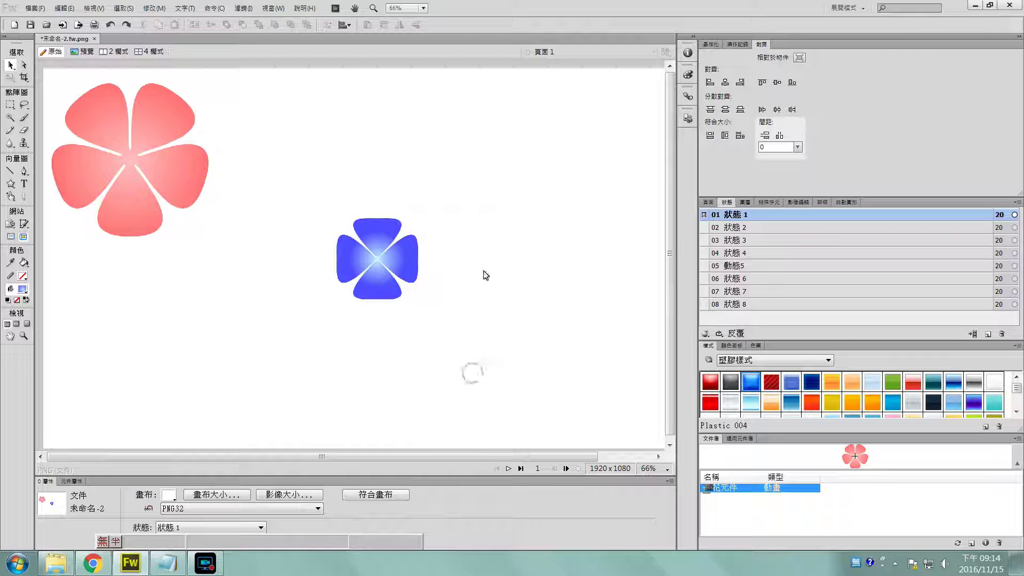
- Move the blue clover below the pink flower, to about X 513, Y 605
{"action": "left_click", "coordinate": [396, 287]}
{"action": "left_click_drag", "start_coordinate": [386, 293], "coordinate": [273, 357]}
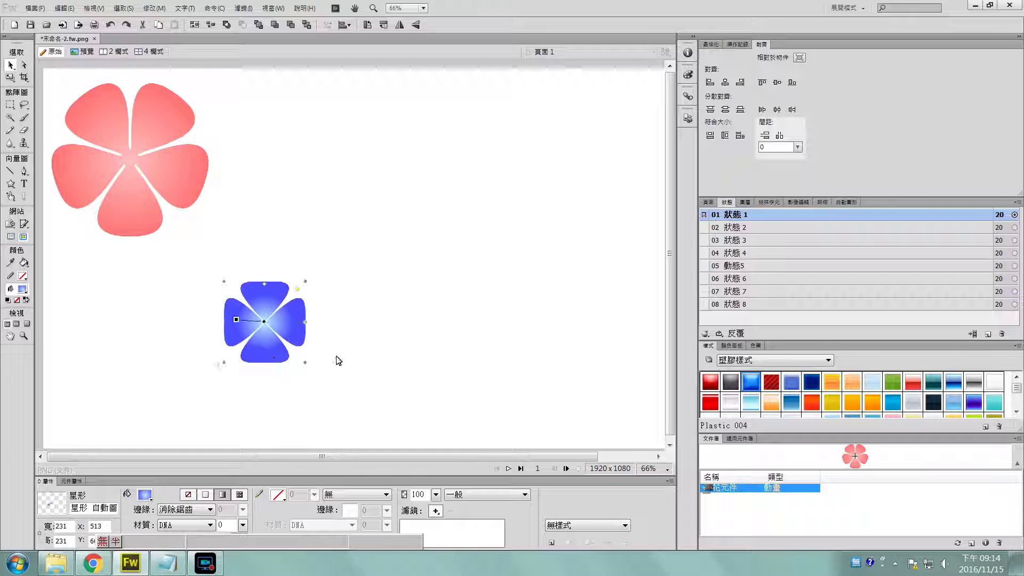
{"action": "left_click", "coordinate": [400, 356]}
- Convert the blue clover to a graphic symbol (圖像) named 藍色花元件
{"action": "left_click", "coordinate": [294, 333]}
{"action": "left_click", "coordinate": [161, 9]}
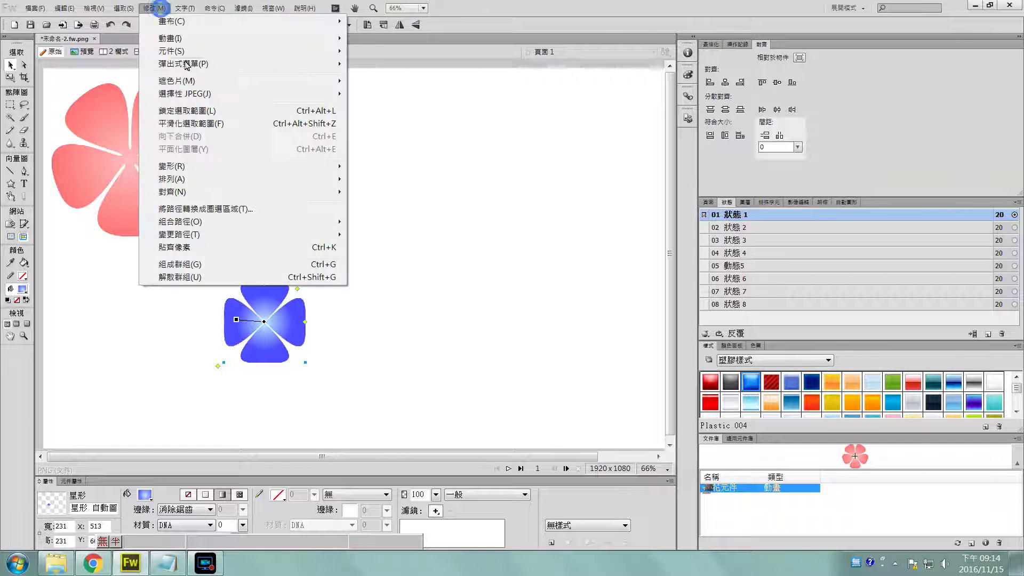
{"action": "mouse_move", "coordinate": [227, 42]}
{"action": "mouse_move", "coordinate": [282, 53]}
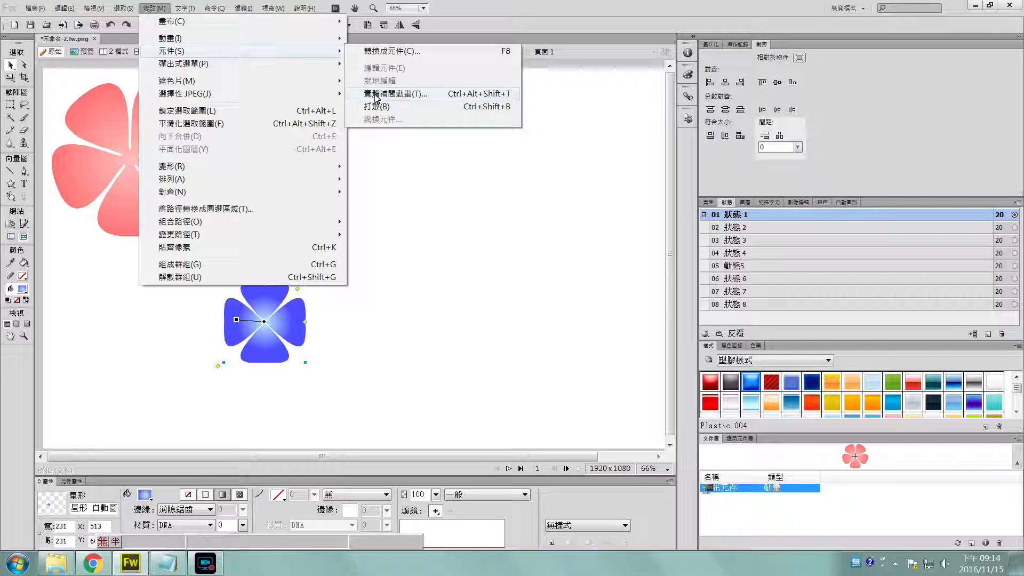
{"action": "left_click", "coordinate": [385, 53]}
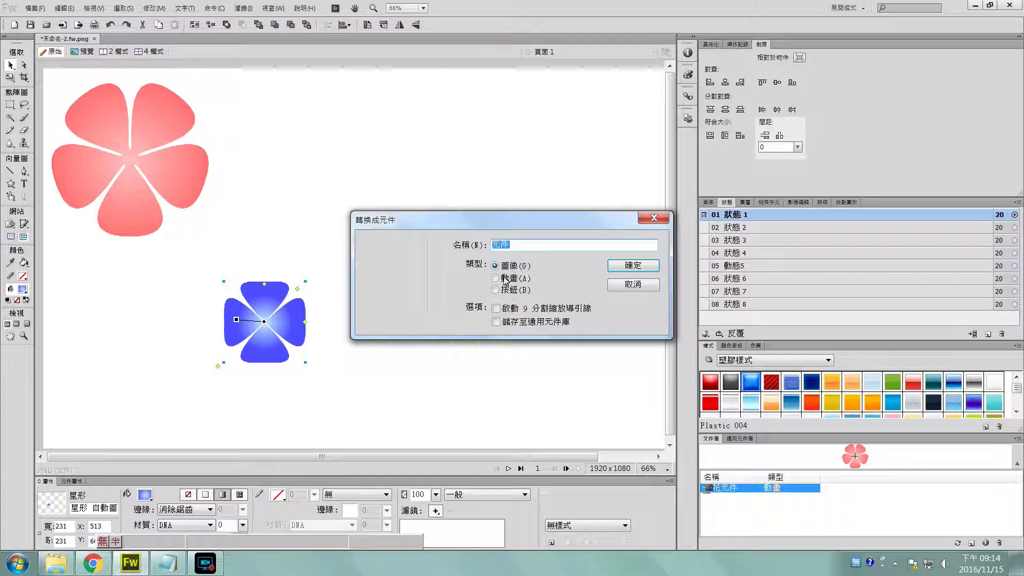
{"action": "left_click", "coordinate": [515, 244]}
{"action": "left_click", "coordinate": [495, 244]}
{"action": "type", "text": "藍色花"}
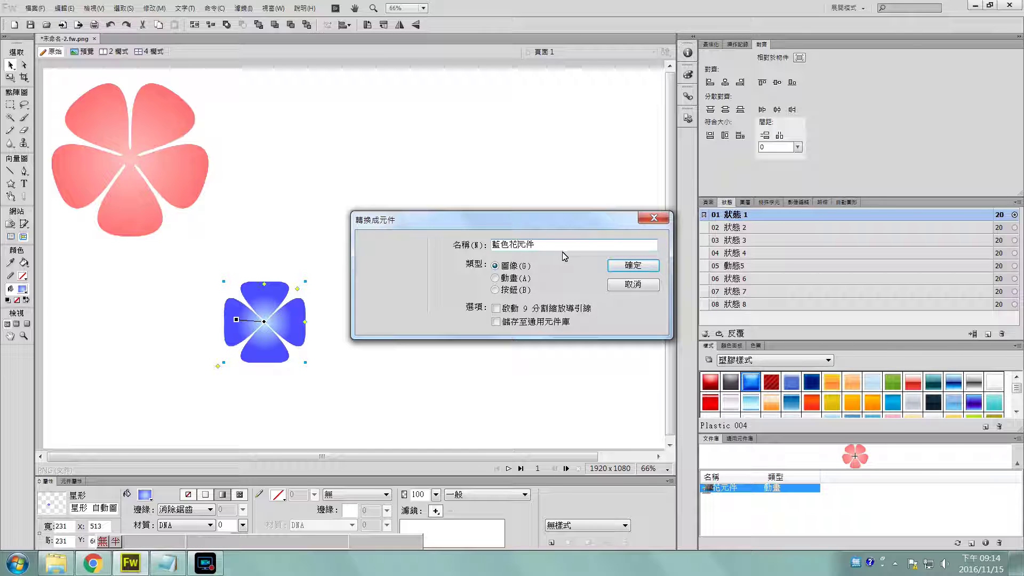
{"action": "left_click", "coordinate": [632, 269]}
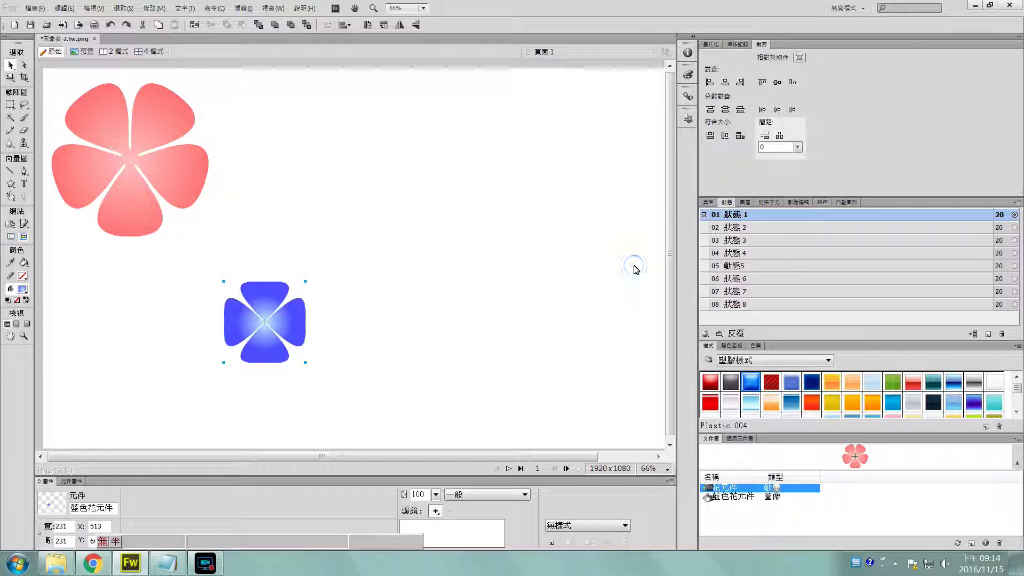
- Place a second 藍色花元件 instance to the right of the first clover and scale it down to about 111 × 110 px
{"action": "left_click", "coordinate": [738, 498]}
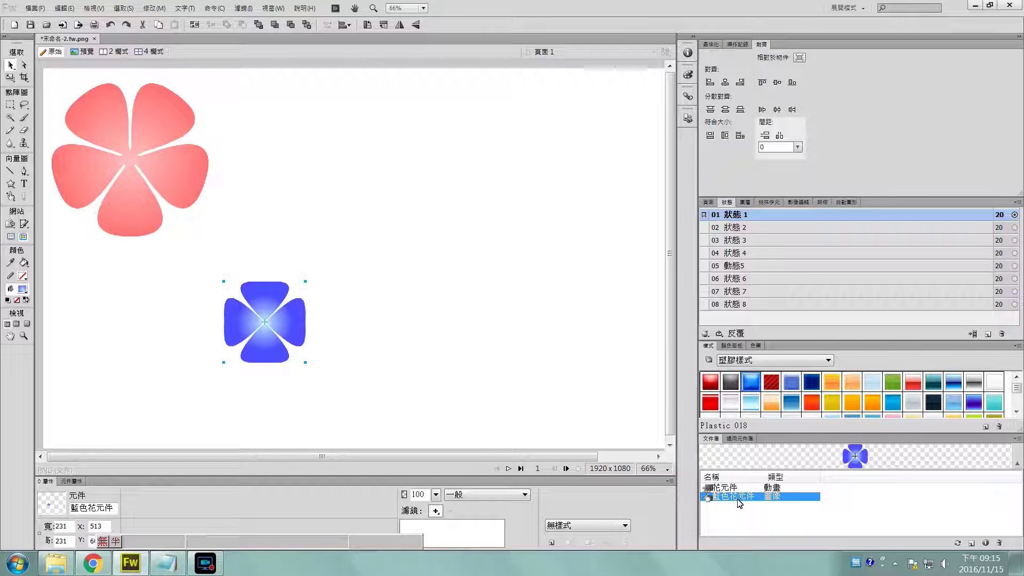
{"action": "left_click_drag", "start_coordinate": [738, 500], "coordinate": [526, 352]}
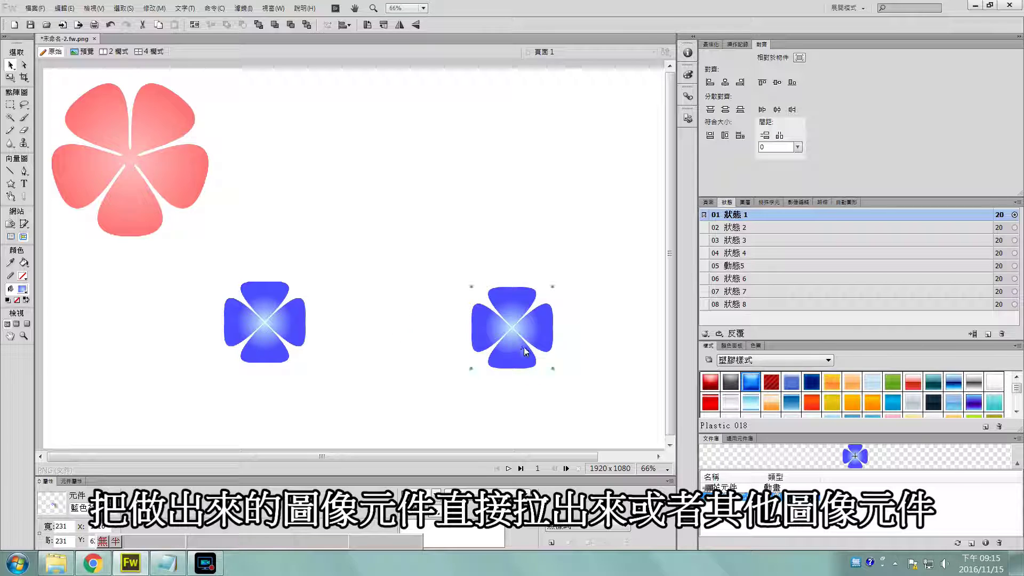
{"action": "left_click", "coordinate": [10, 77]}
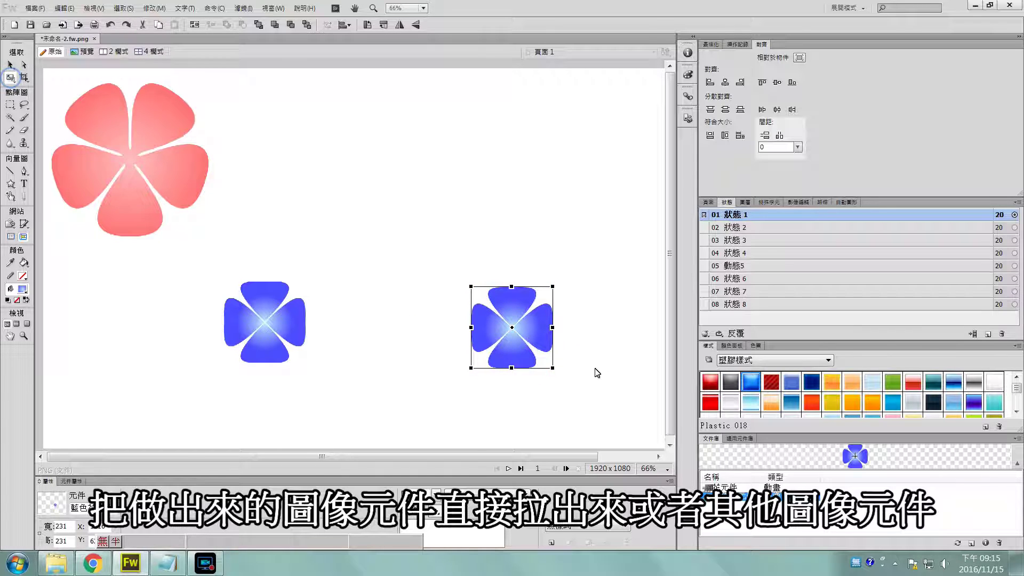
{"action": "left_click_drag", "start_coordinate": [552, 368], "coordinate": [516, 329]}
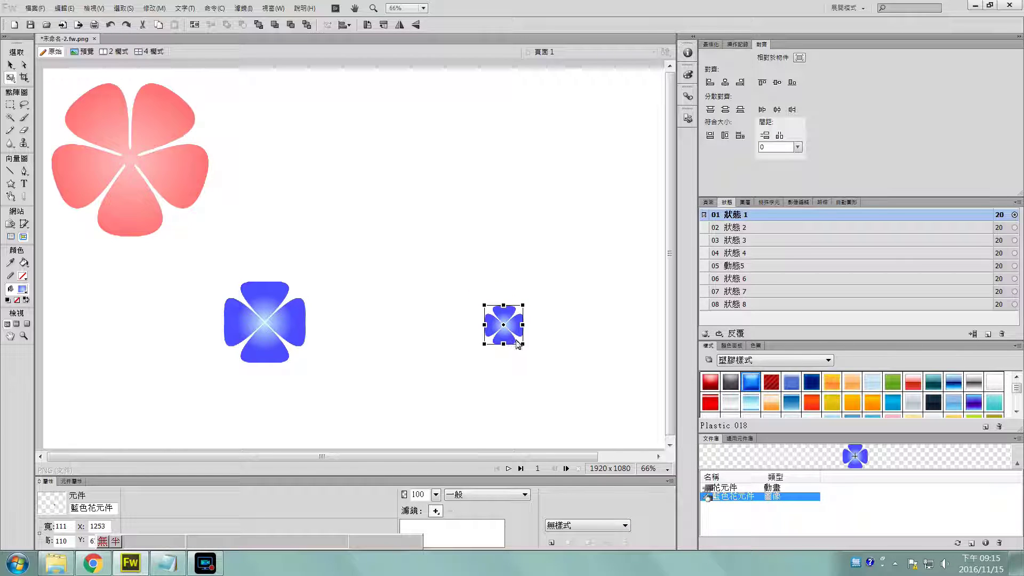
{"action": "left_click", "coordinate": [10, 65]}
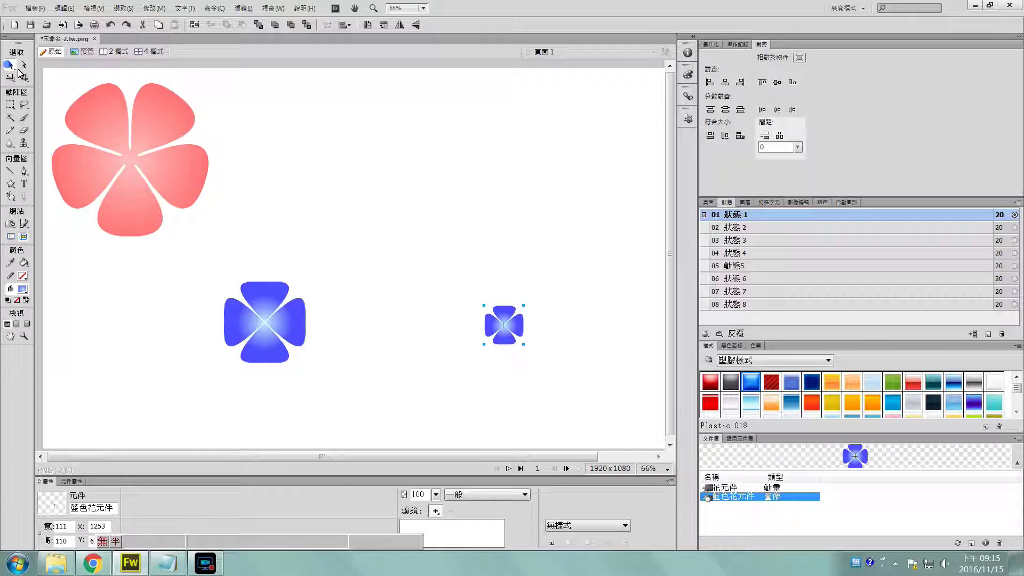
{"action": "left_click", "coordinate": [574, 324]}
- Tween the two blue clover instances with 8 steps distributed to states
{"action": "left_click", "coordinate": [276, 335]}
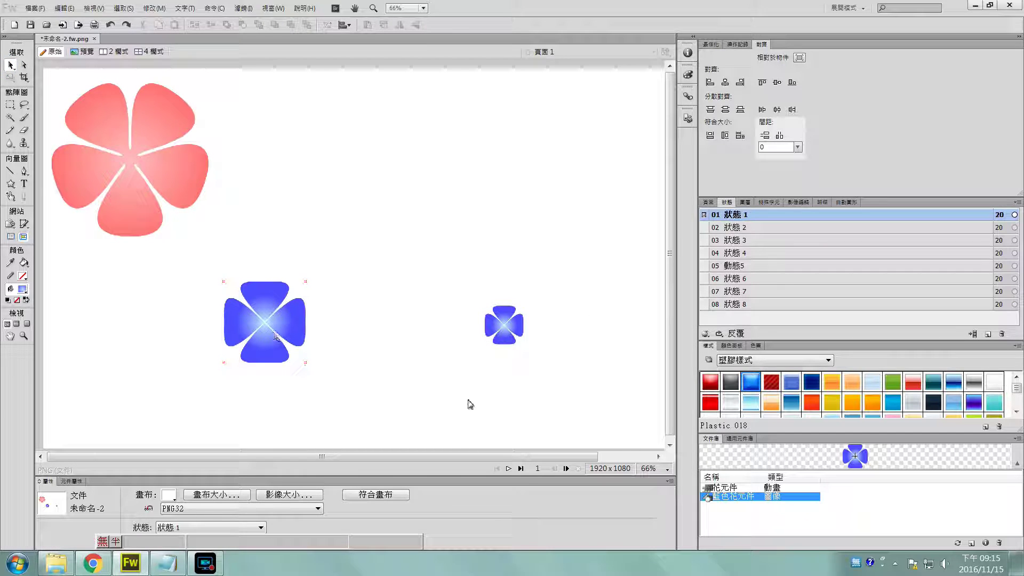
{"action": "left_click_drag", "start_coordinate": [317, 385], "coordinate": [220, 262]}
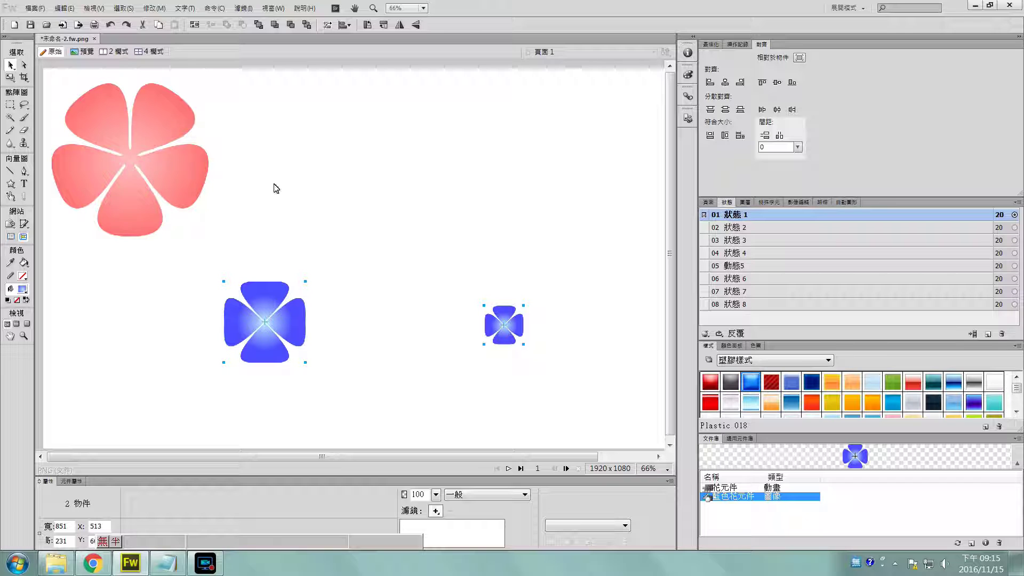
{"action": "left_click", "coordinate": [155, 9]}
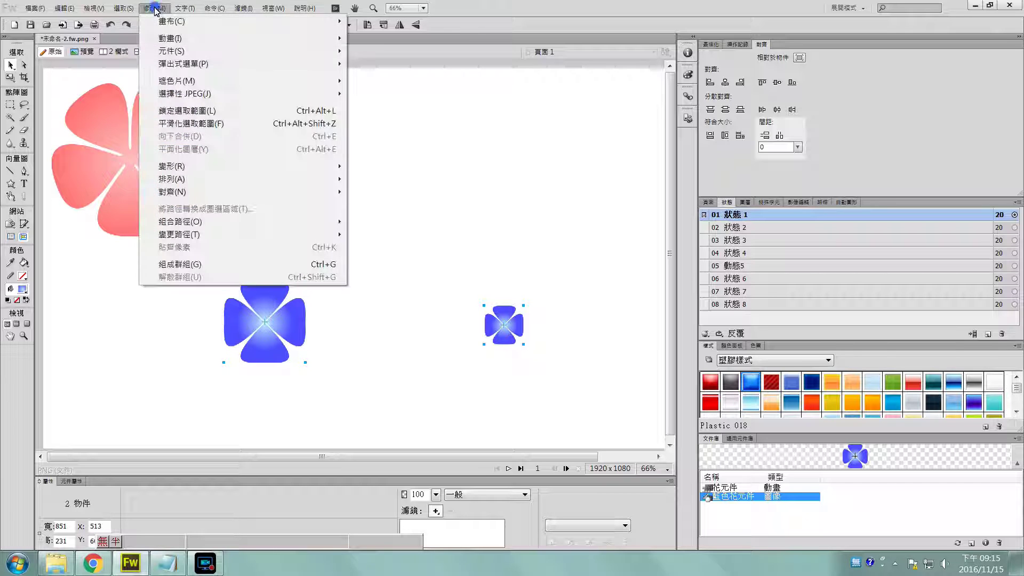
{"action": "mouse_move", "coordinate": [181, 52]}
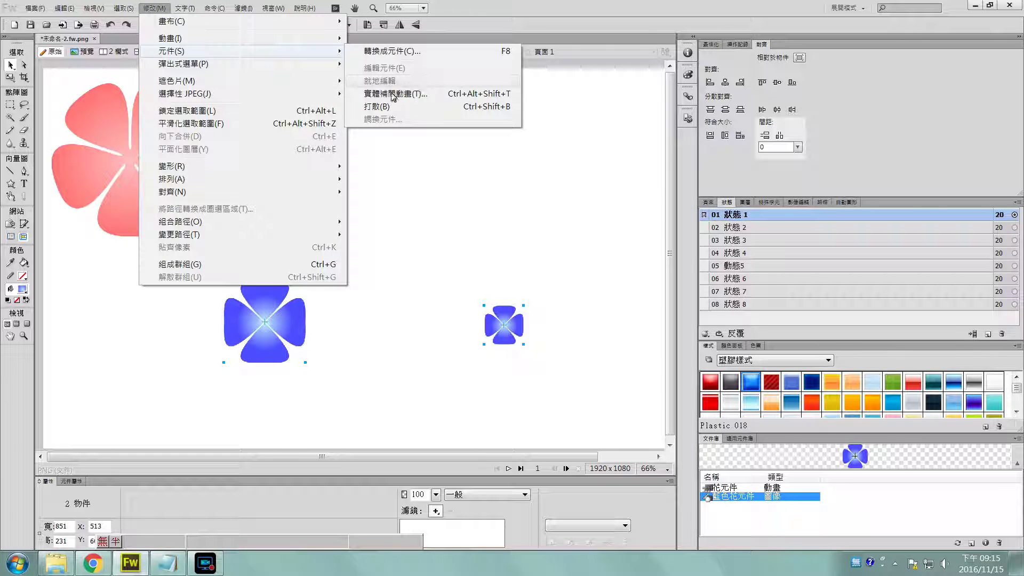
{"action": "left_click", "coordinate": [415, 97]}
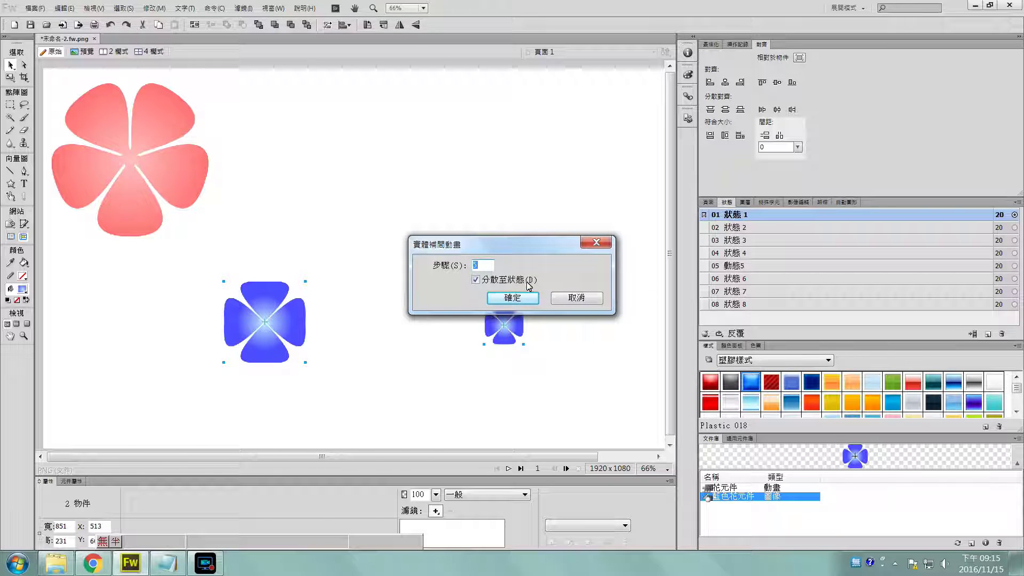
{"action": "left_click_drag", "start_coordinate": [483, 266], "coordinate": [446, 265]}
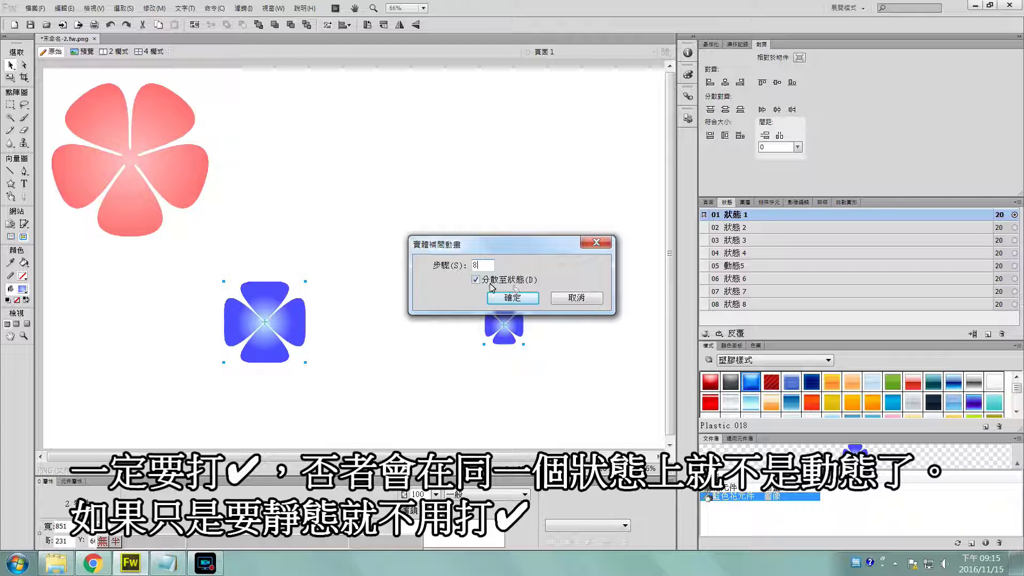
{"action": "left_click", "coordinate": [513, 300]}
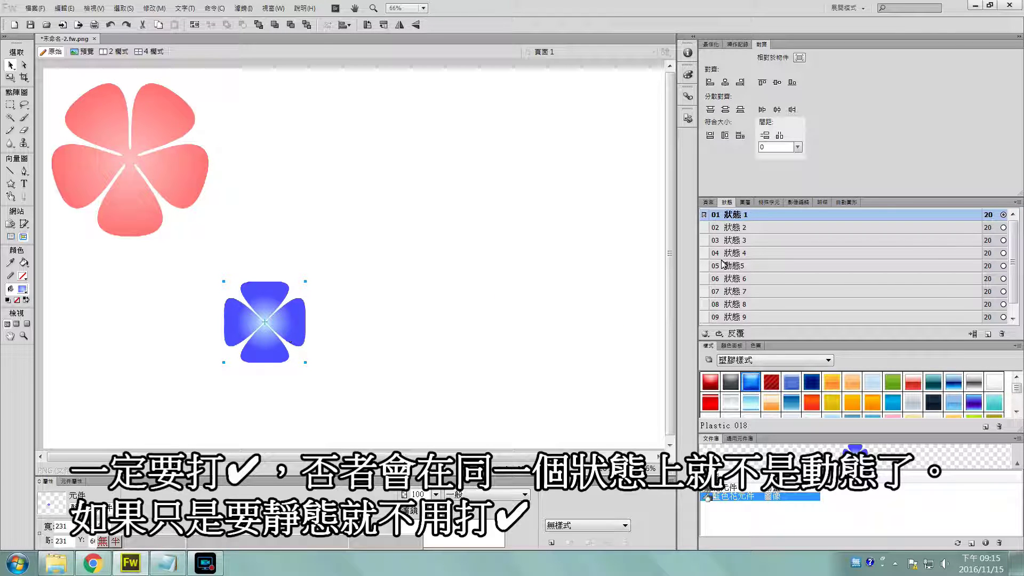
- Go through the states up to 狀態 10 to examine how the blue clover moves and shrinks
{"action": "left_click", "coordinate": [738, 228]}
{"action": "left_click", "coordinate": [739, 241]}
{"action": "left_click", "coordinate": [743, 255]}
{"action": "left_click", "coordinate": [748, 269]}
{"action": "left_click", "coordinate": [748, 278]}
{"action": "left_click", "coordinate": [747, 291]}
{"action": "left_click", "coordinate": [747, 304]}
{"action": "left_click", "coordinate": [750, 315]}
{"action": "scroll", "coordinate": [828, 279], "scroll_direction": "down", "scroll_amount": 1}
{"action": "left_click", "coordinate": [778, 318]}
{"action": "left_click", "coordinate": [773, 304]}
{"action": "left_click", "coordinate": [768, 315]}
{"action": "left_click", "coordinate": [766, 303]}
{"action": "left_click", "coordinate": [766, 292]}
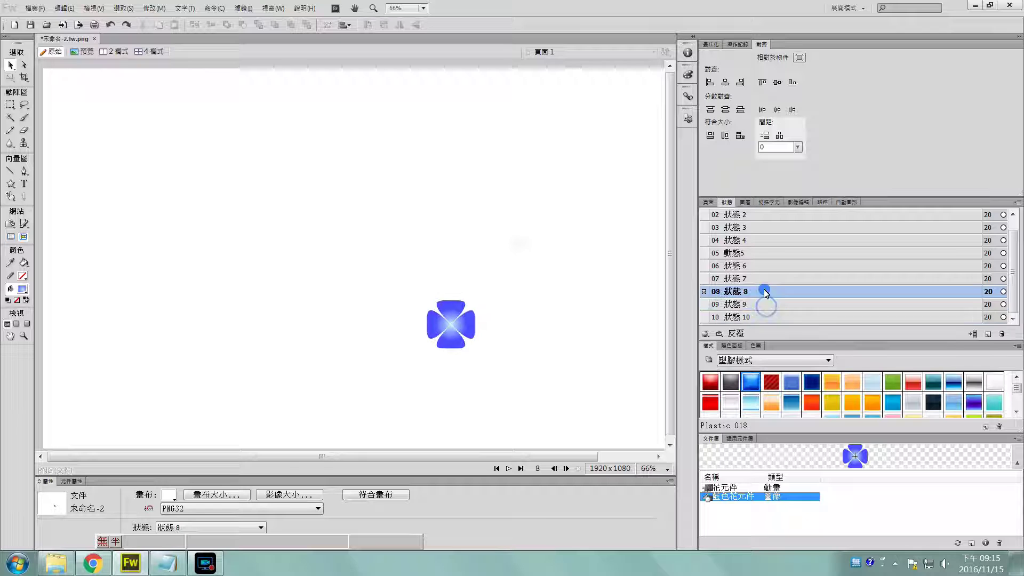
{"action": "scroll", "coordinate": [759, 251], "scroll_direction": "up", "scroll_amount": 1}
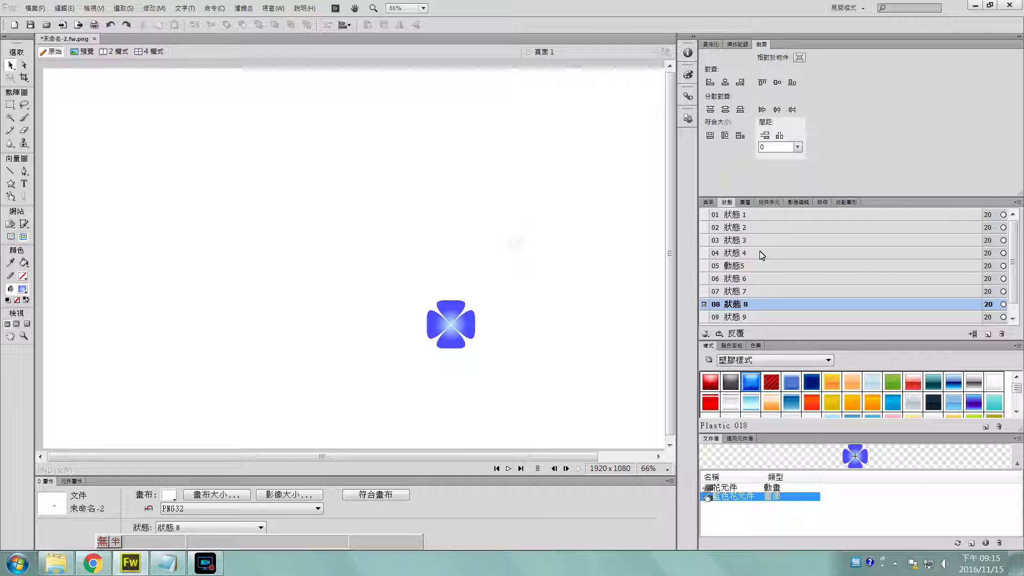
- Browse the blur filters available for the blue clover on 狀態 1
{"action": "left_click", "coordinate": [745, 214]}
{"action": "left_click", "coordinate": [258, 324]}
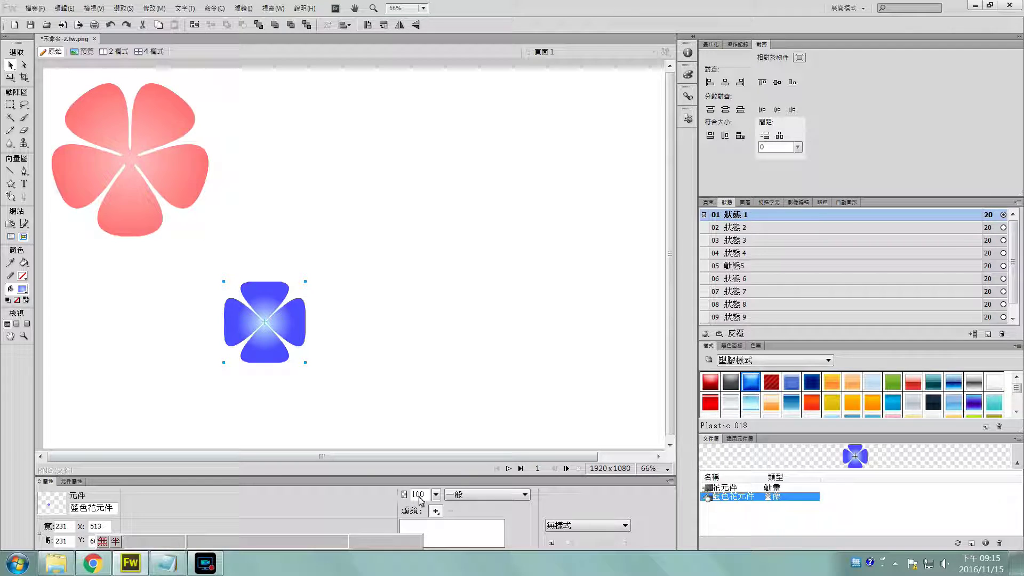
{"action": "left_click_drag", "start_coordinate": [667, 300], "coordinate": [654, 380]}
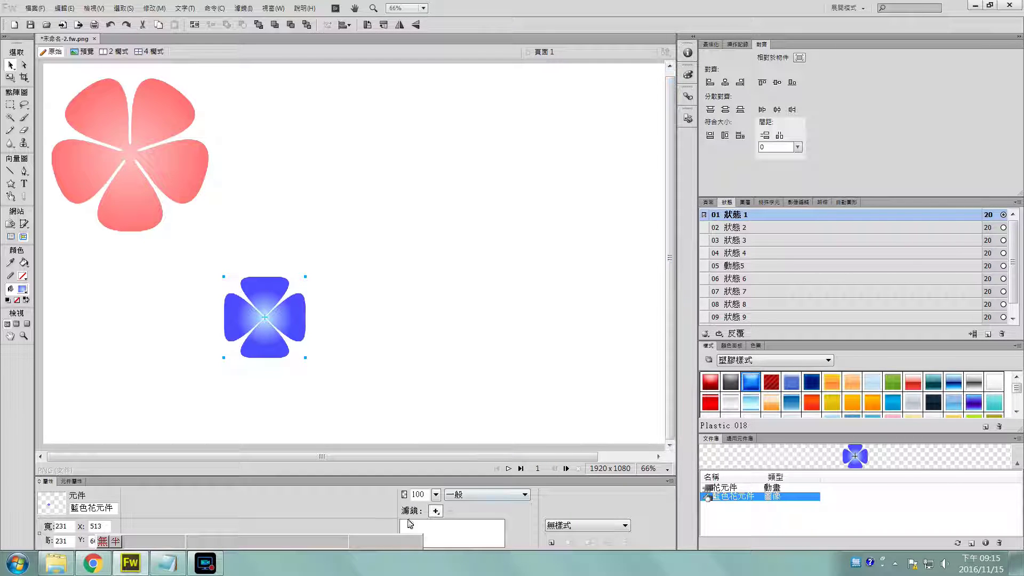
{"action": "left_click_drag", "start_coordinate": [397, 543], "coordinate": [382, 526]}
{"action": "key", "text": "ctrl+space"}
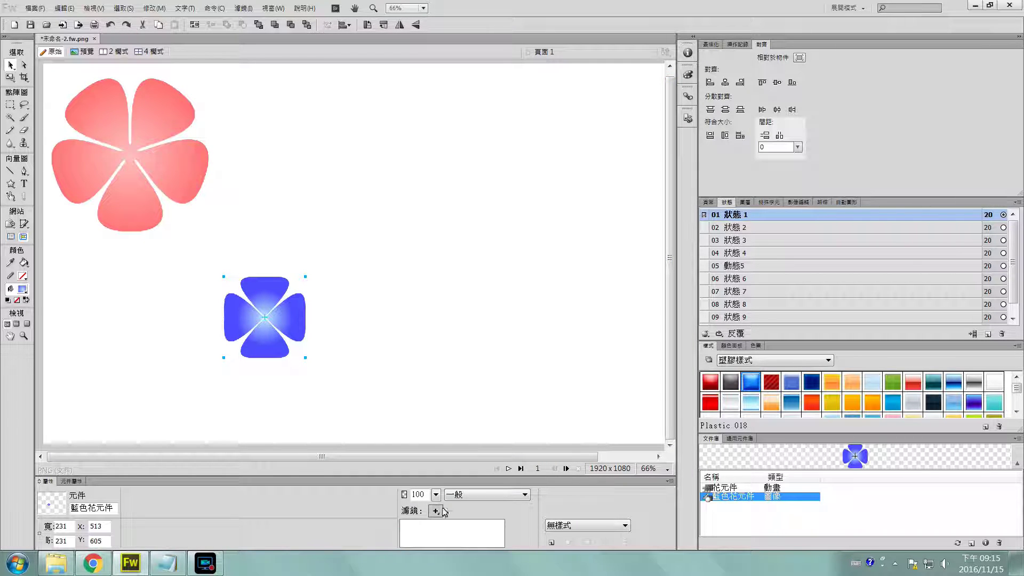
{"action": "left_click", "coordinate": [436, 511]}
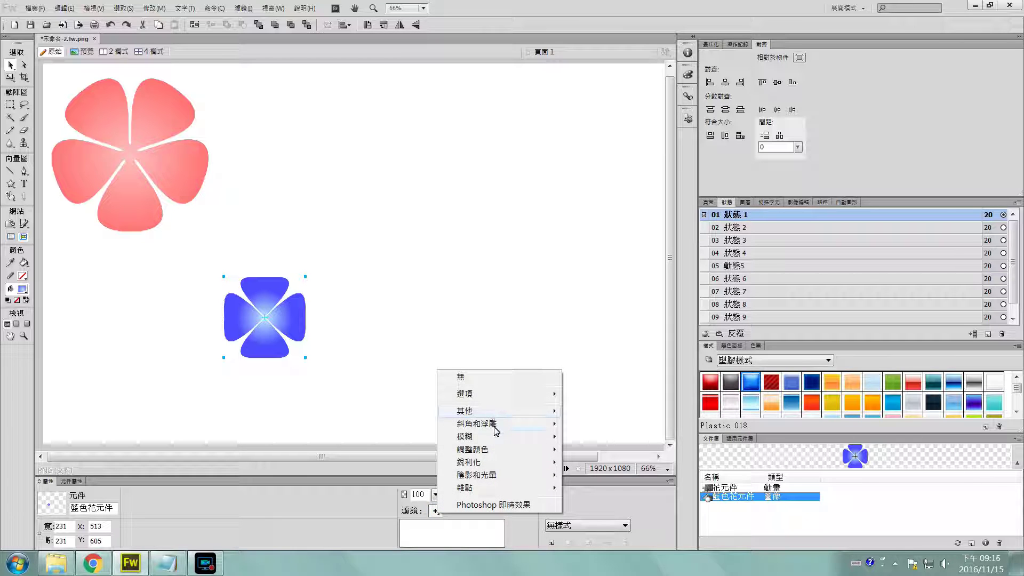
{"action": "mouse_move", "coordinate": [552, 436]}
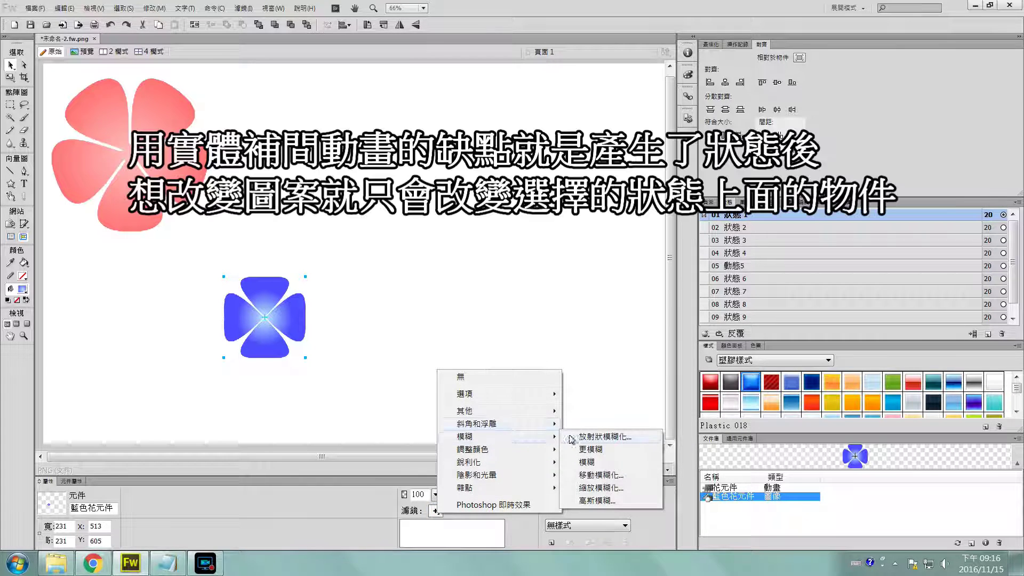
{"action": "left_click", "coordinate": [572, 437]}
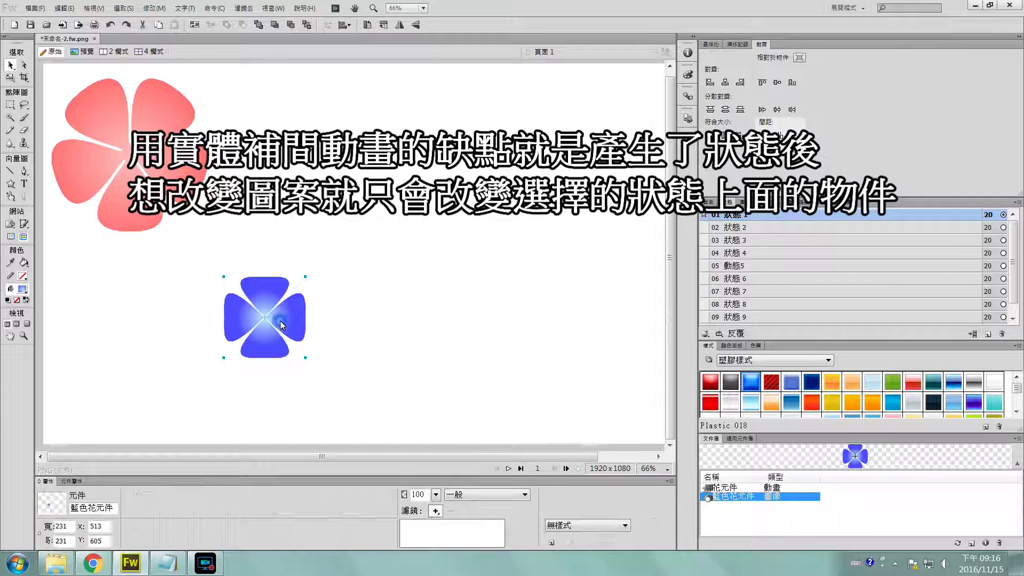
- Go through 狀態 2 to 狀態 4 to examine the blue clover instance on each state
{"action": "key", "text": "Page_Down"}
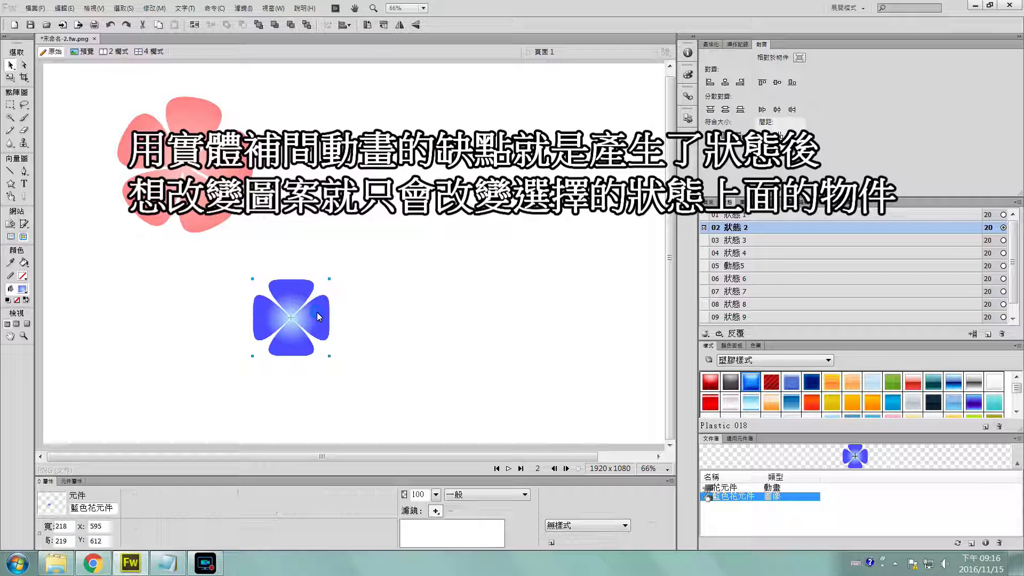
{"action": "key", "text": "Page_Down"}
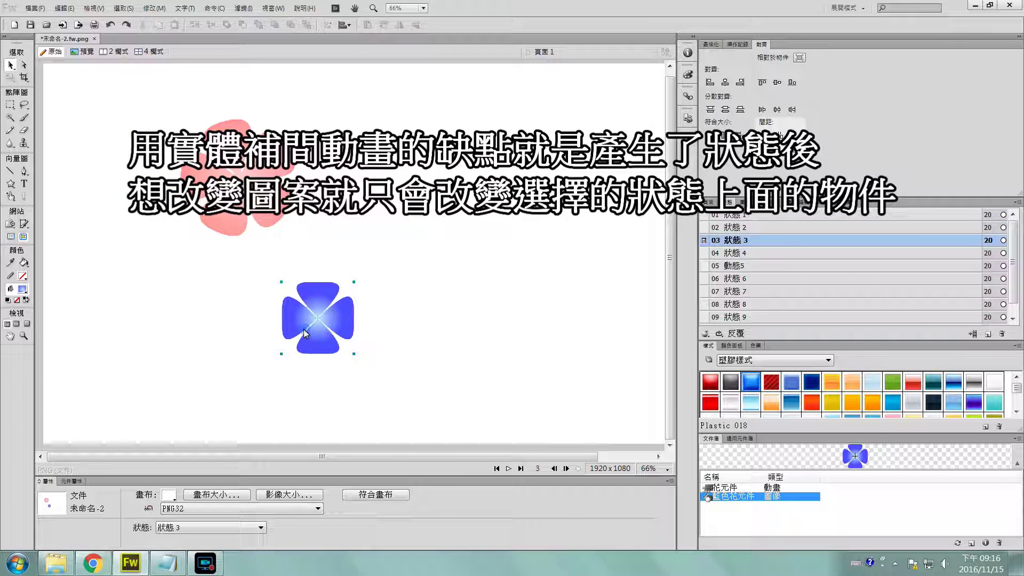
{"action": "left_click", "coordinate": [305, 333]}
{"action": "left_click", "coordinate": [750, 256]}
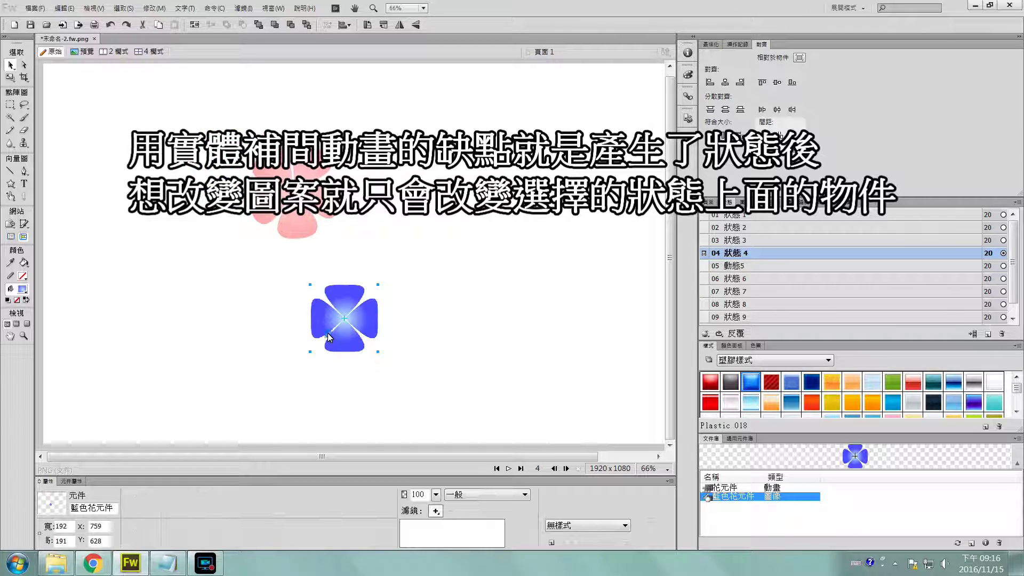
- Delete 狀態 9 and 狀態 10 from the animation
{"action": "scroll", "coordinate": [774, 320], "scroll_direction": "down", "scroll_amount": 1}
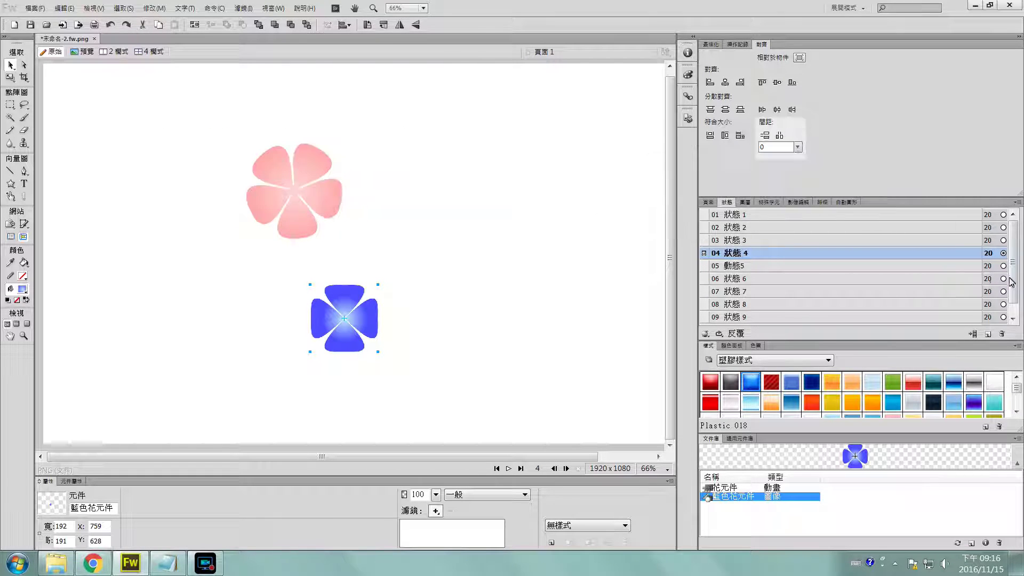
{"action": "left_click", "coordinate": [772, 317]}
{"action": "left_click", "coordinate": [770, 304], "text": "shift"}
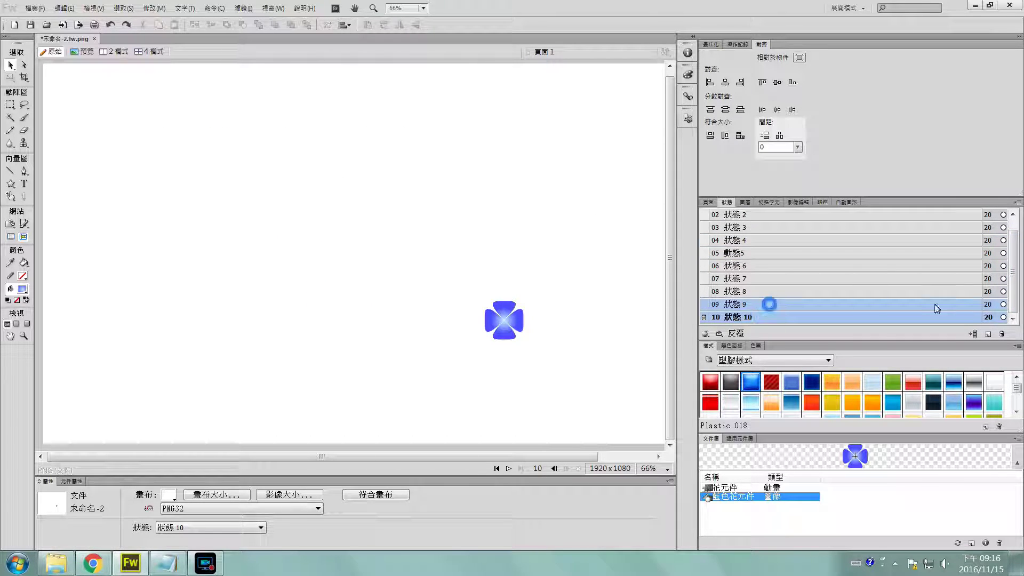
{"action": "left_click", "coordinate": [1001, 333]}
- Add a 凸起浮雕 filter with a width of 5 to the blue clover on 狀態 1
{"action": "left_click", "coordinate": [819, 280]}
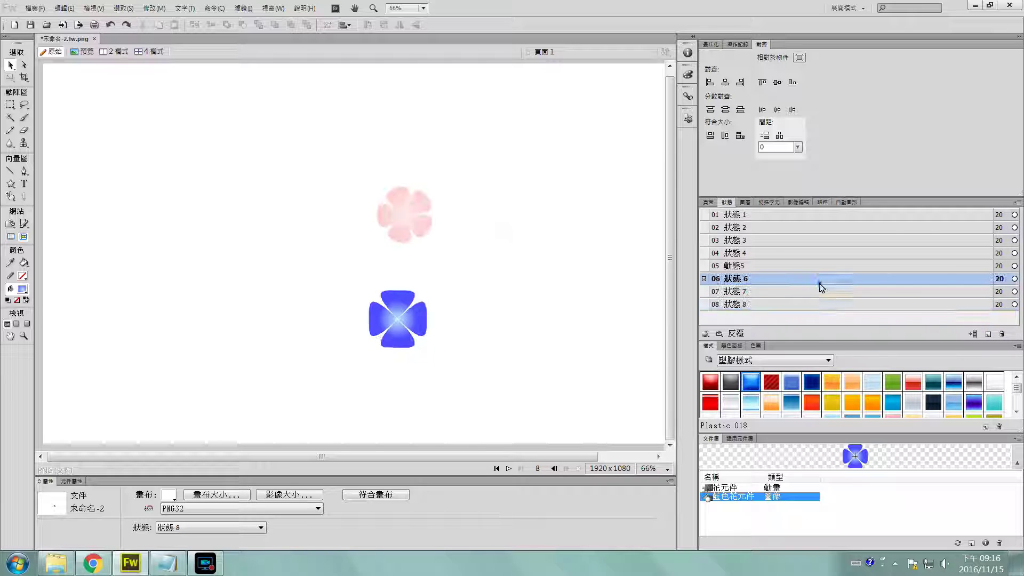
{"action": "left_click", "coordinate": [765, 227]}
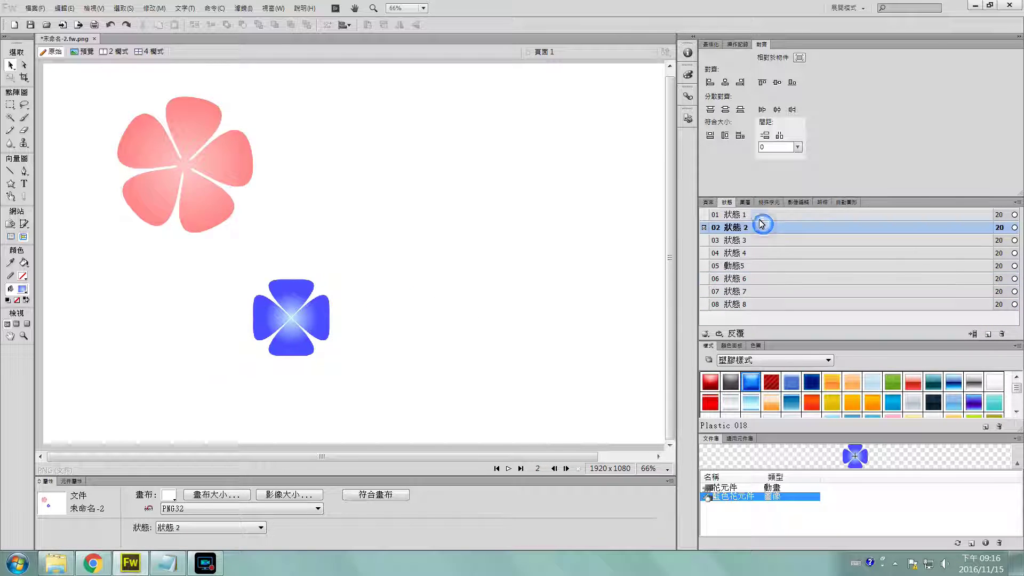
{"action": "left_click", "coordinate": [760, 213]}
{"action": "left_click", "coordinate": [276, 314]}
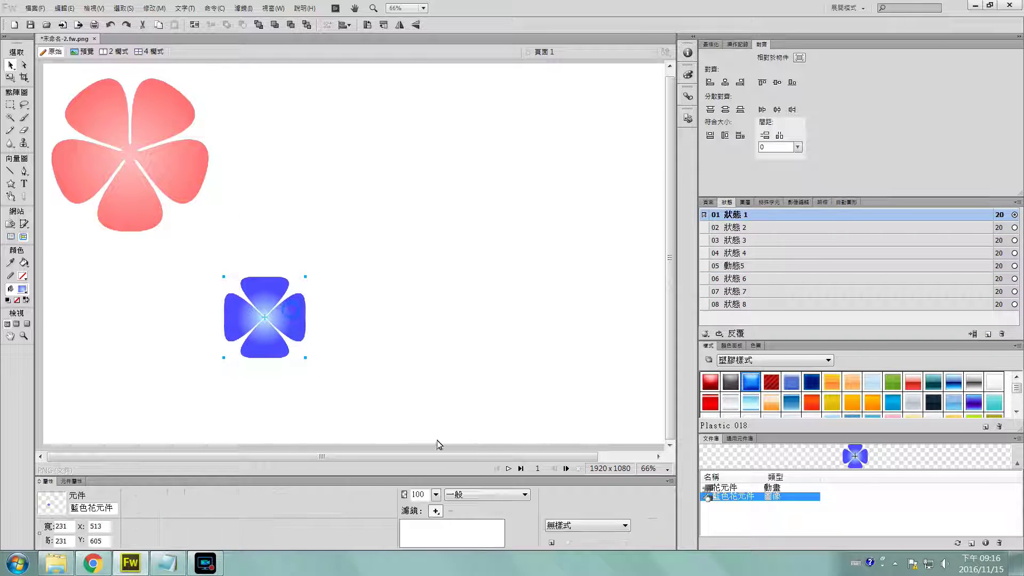
{"action": "left_click", "coordinate": [436, 510]}
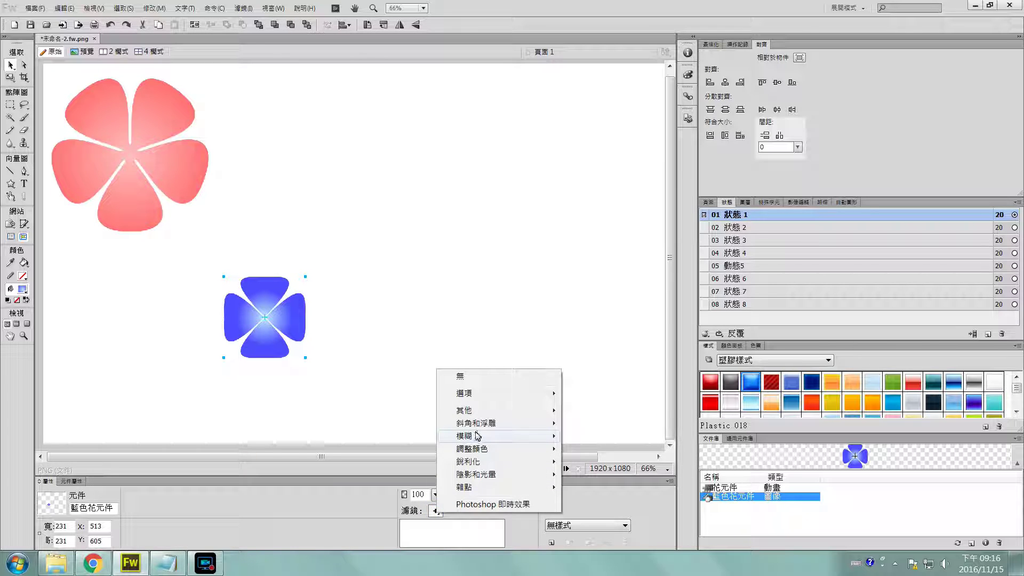
{"action": "mouse_move", "coordinate": [482, 429]}
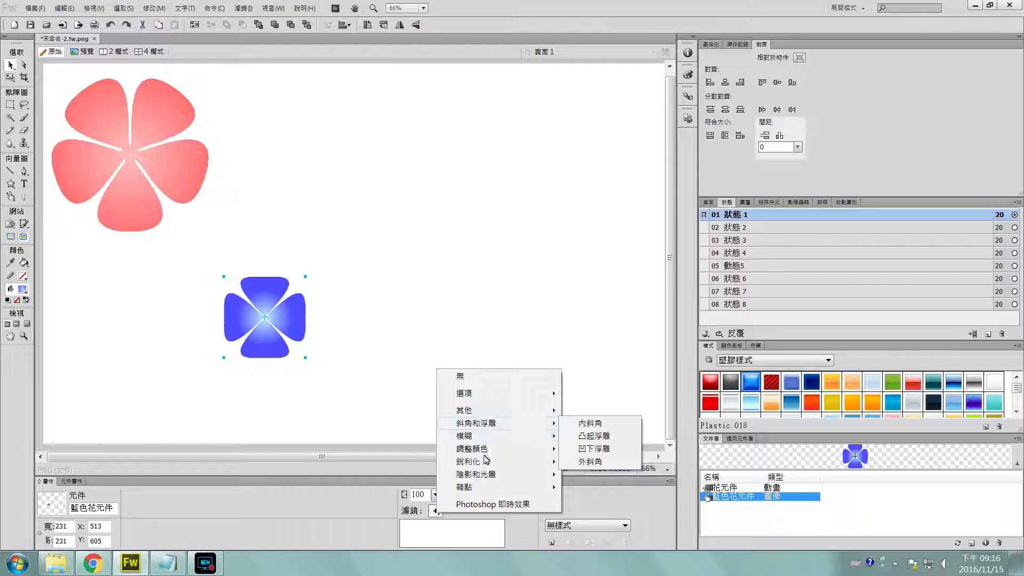
{"action": "left_click", "coordinate": [591, 436]}
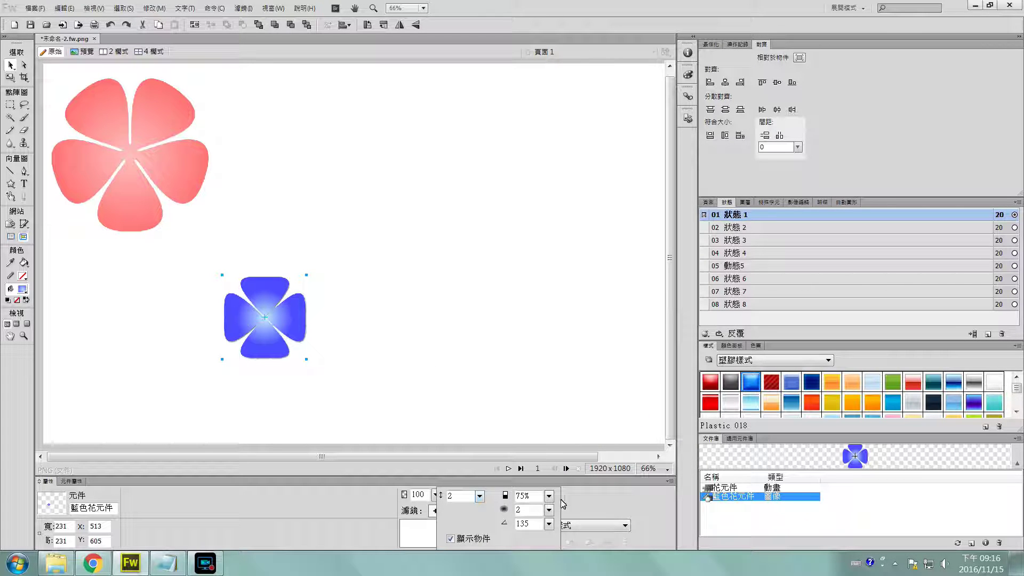
{"action": "left_click", "coordinate": [478, 496]}
{"action": "left_click_drag", "start_coordinate": [476, 494], "coordinate": [480, 491]}
{"action": "left_click", "coordinate": [452, 391]}
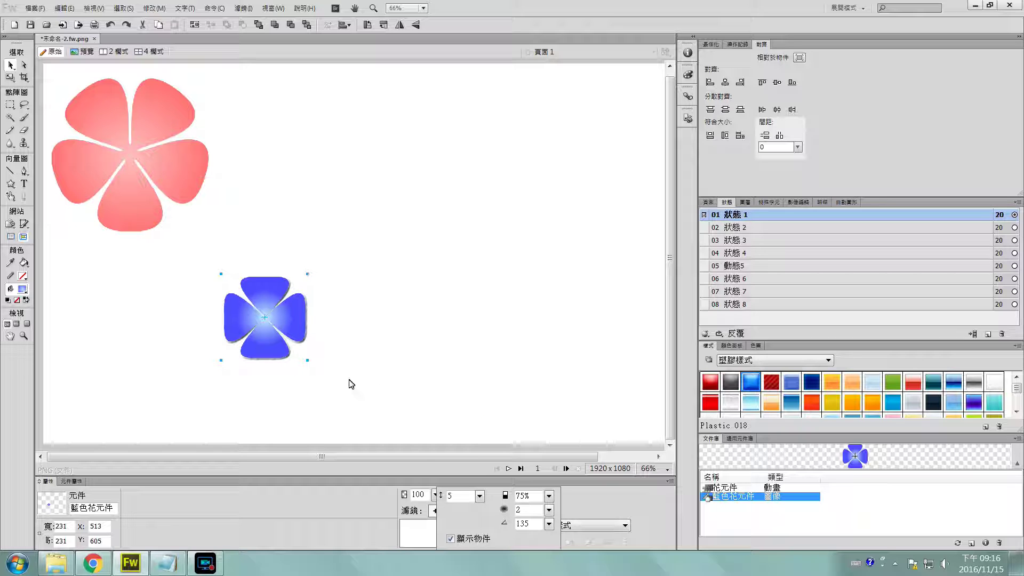
- Compare the blue clover on 狀態 1 and 狀態 2, and play the animation from 狀態 1
{"action": "left_click", "coordinate": [768, 227]}
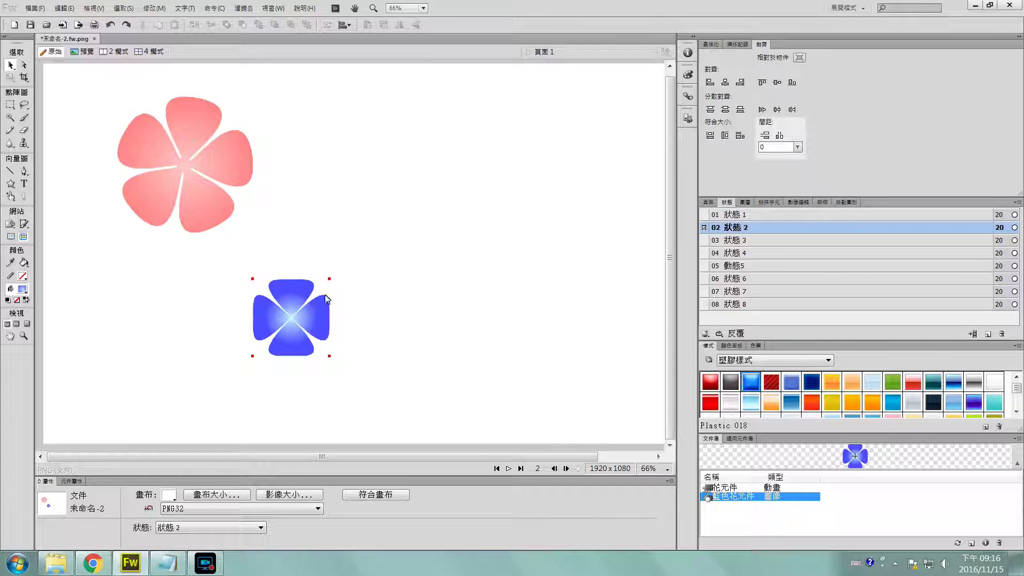
{"action": "left_click", "coordinate": [779, 216]}
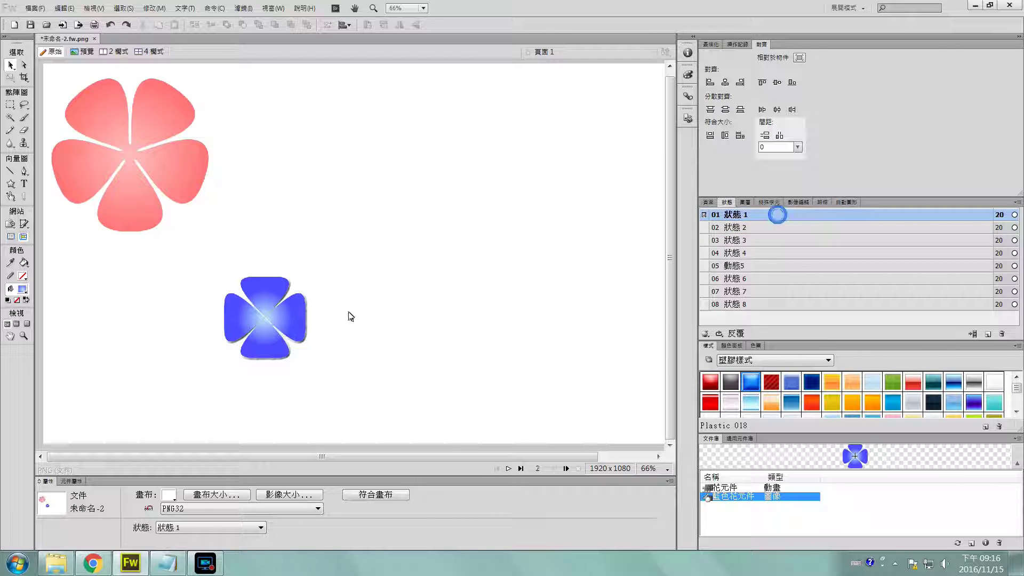
{"action": "left_click", "coordinate": [751, 229]}
{"action": "left_click", "coordinate": [753, 216]}
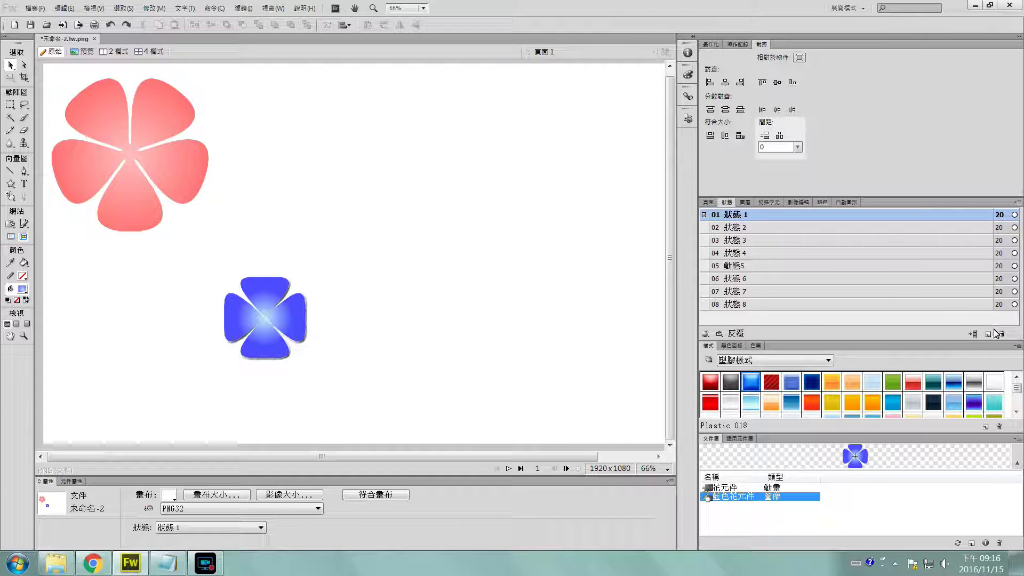
{"action": "left_click", "coordinate": [508, 468]}
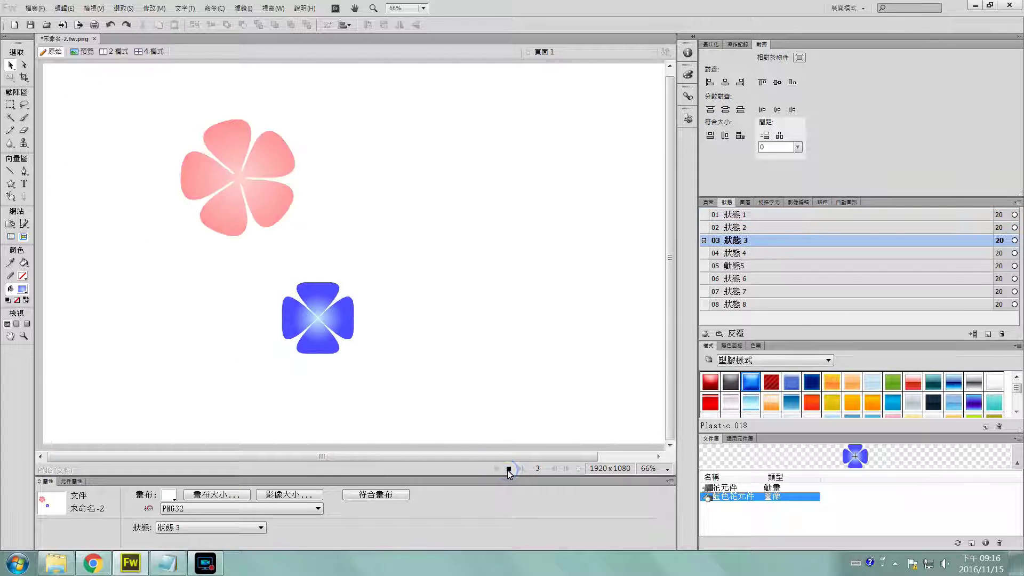